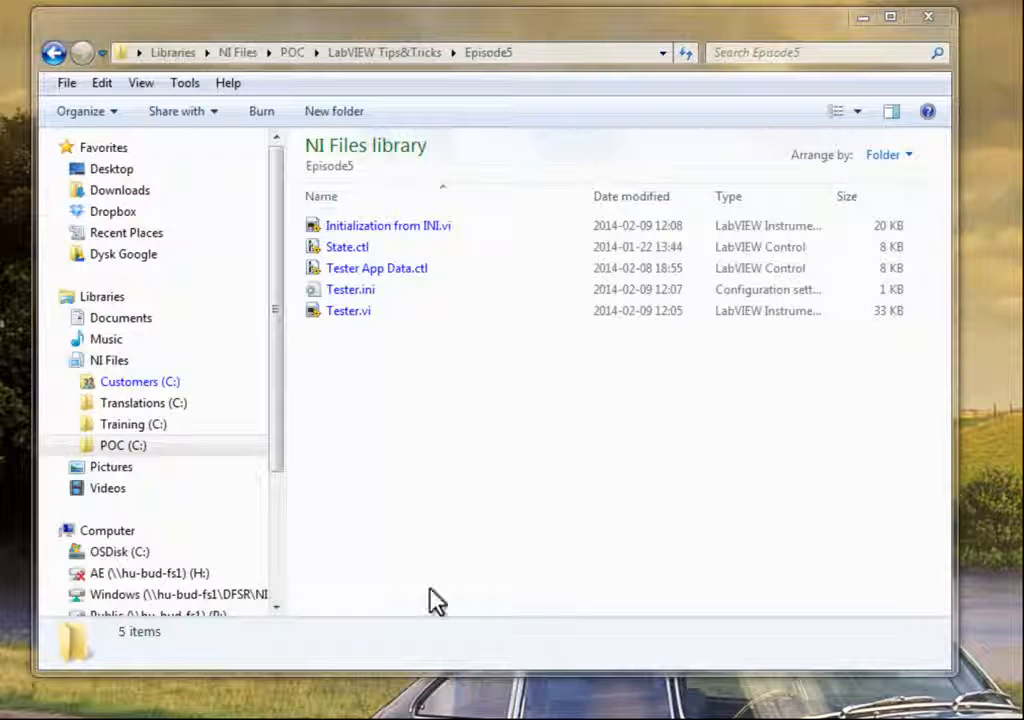
- Open Tester.vi and switch to its block diagram, enlarging the diagram window
double_click(375, 312)
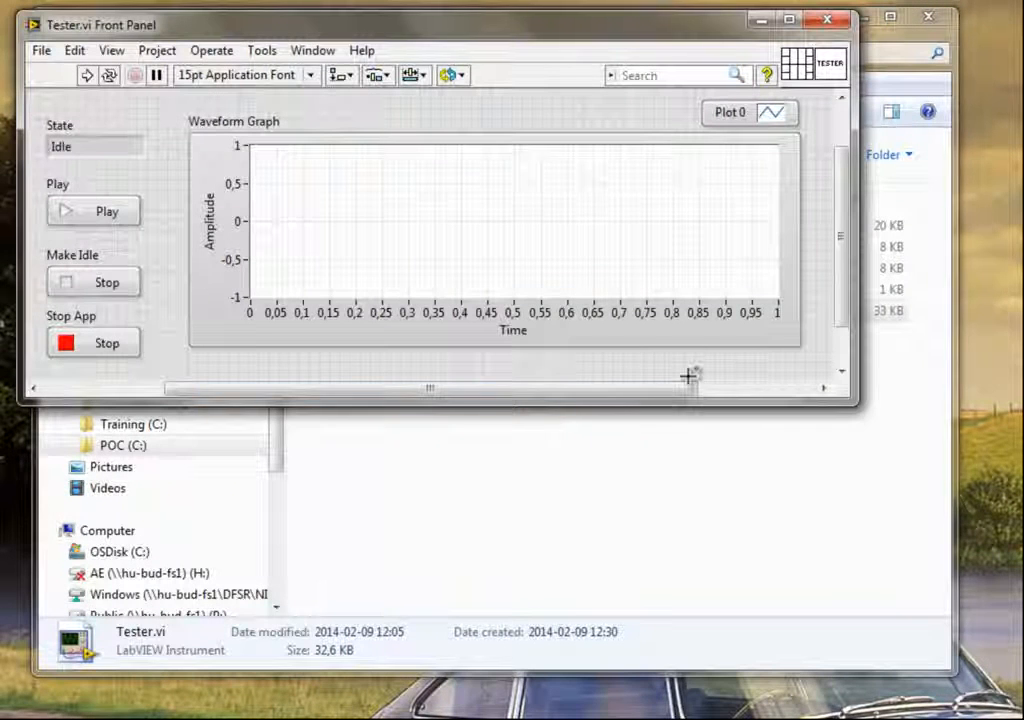
key(ctrl+e)
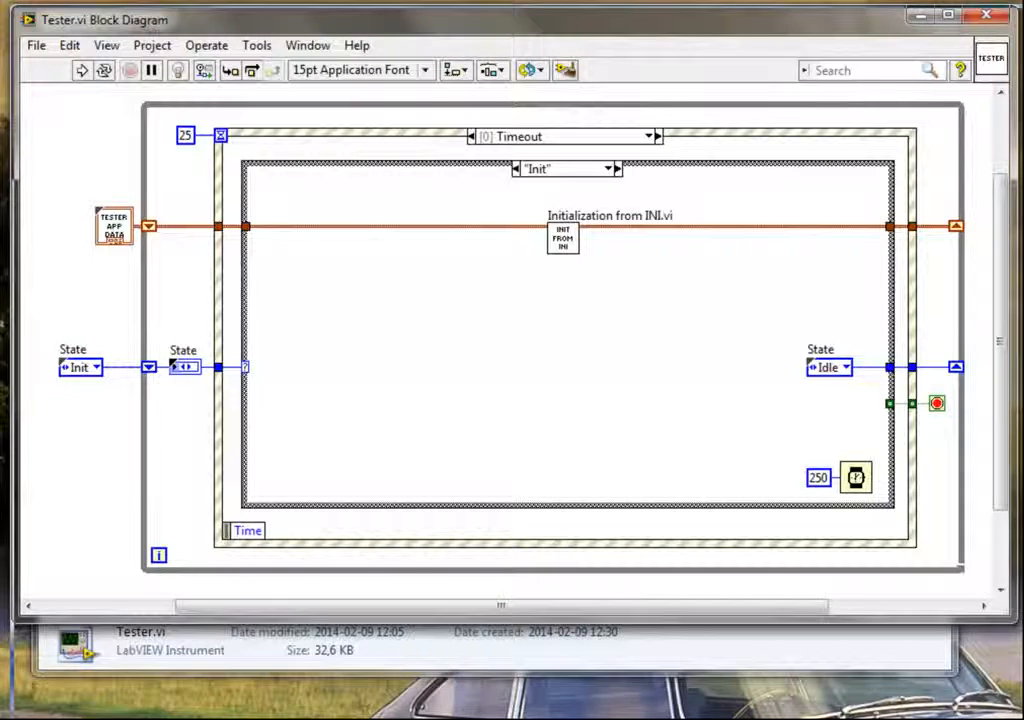
drag(1016, 622, 1023, 719)
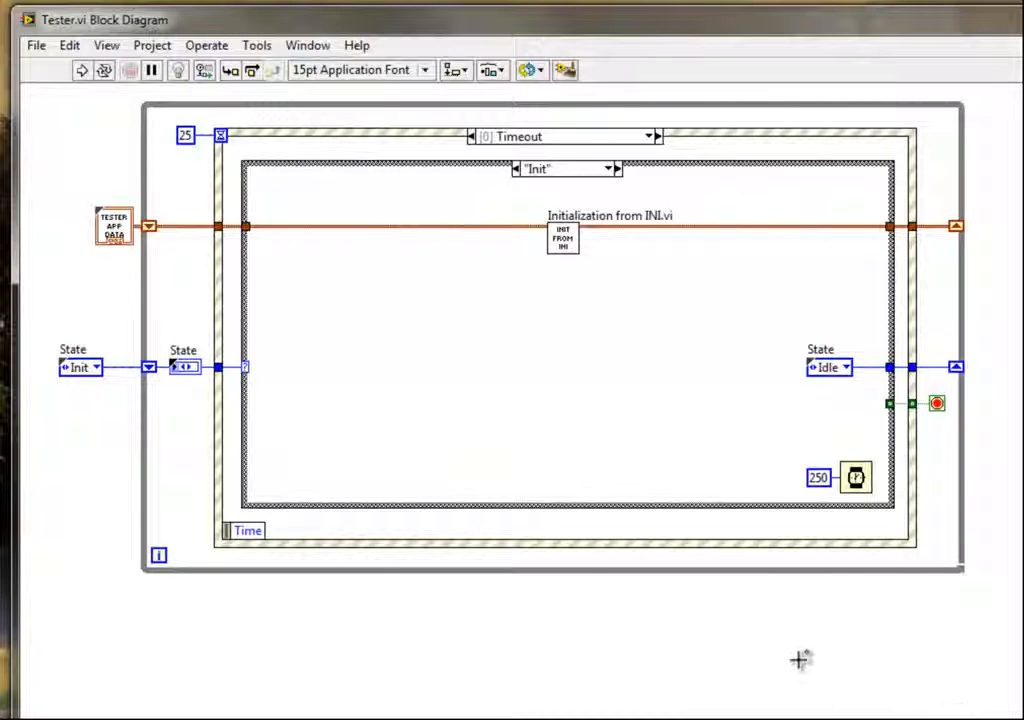
- Pin the My Templates functions palette on an empty part of the diagram and browse its Utility subpalette
scroll(778, 656, down, 6)
scroll(781, 654, down, 6)
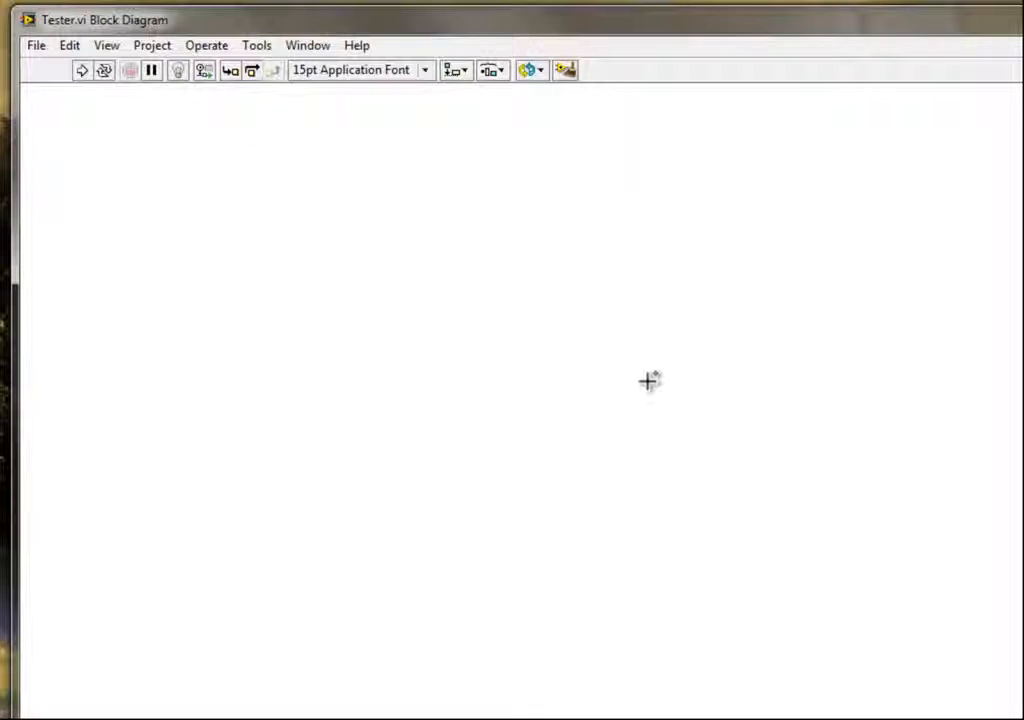
right_click(642, 350)
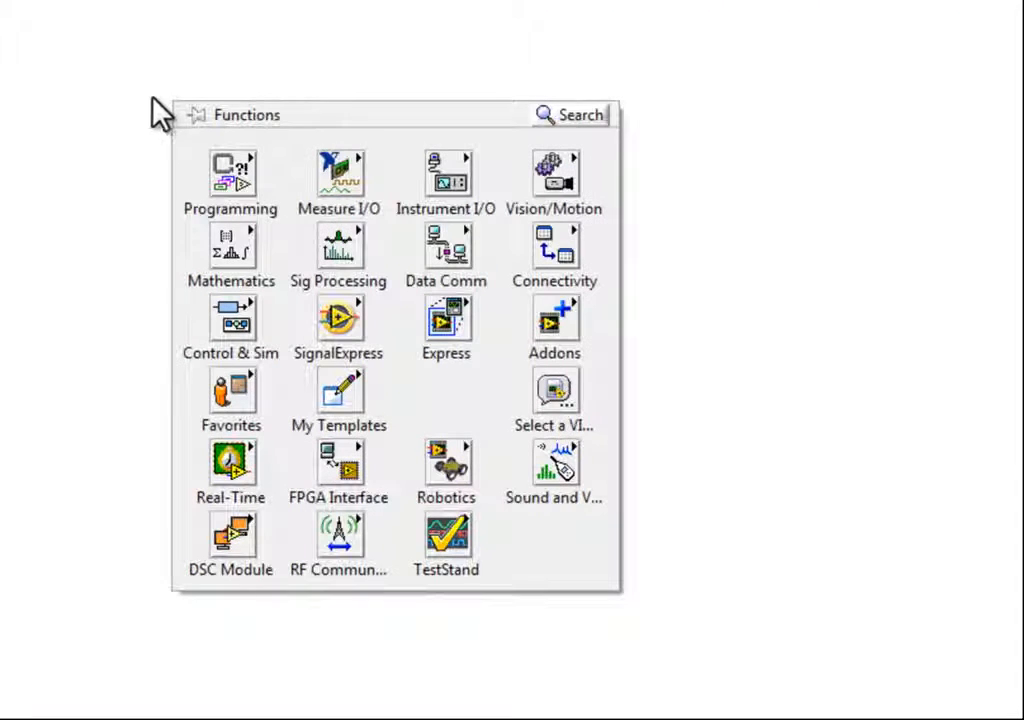
mouse_move(574, 512)
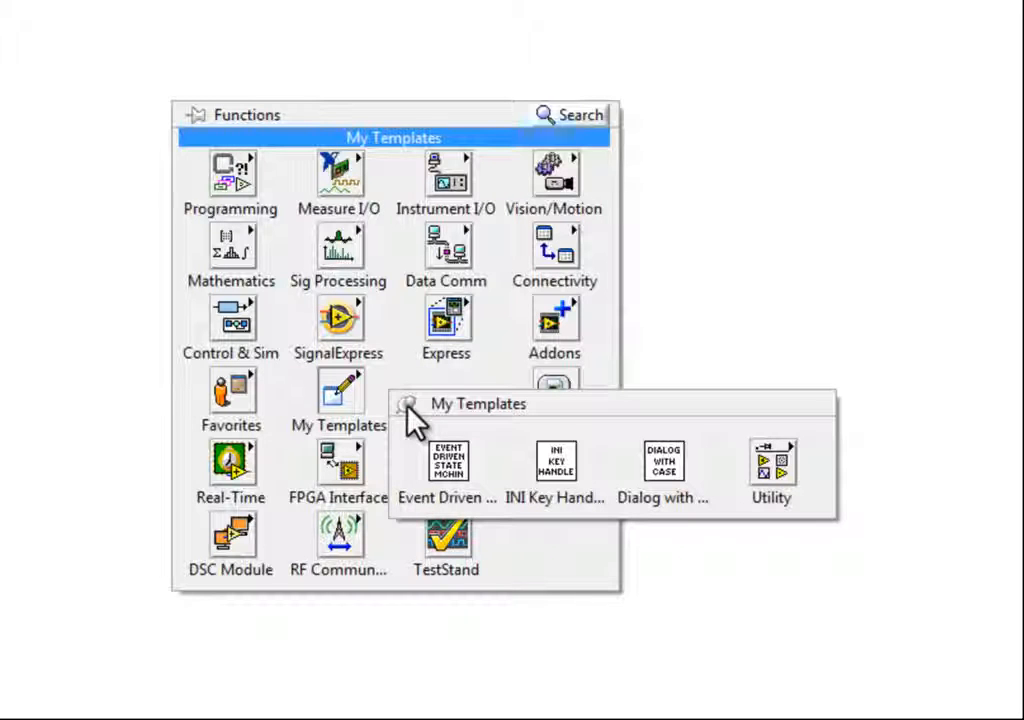
click(407, 404)
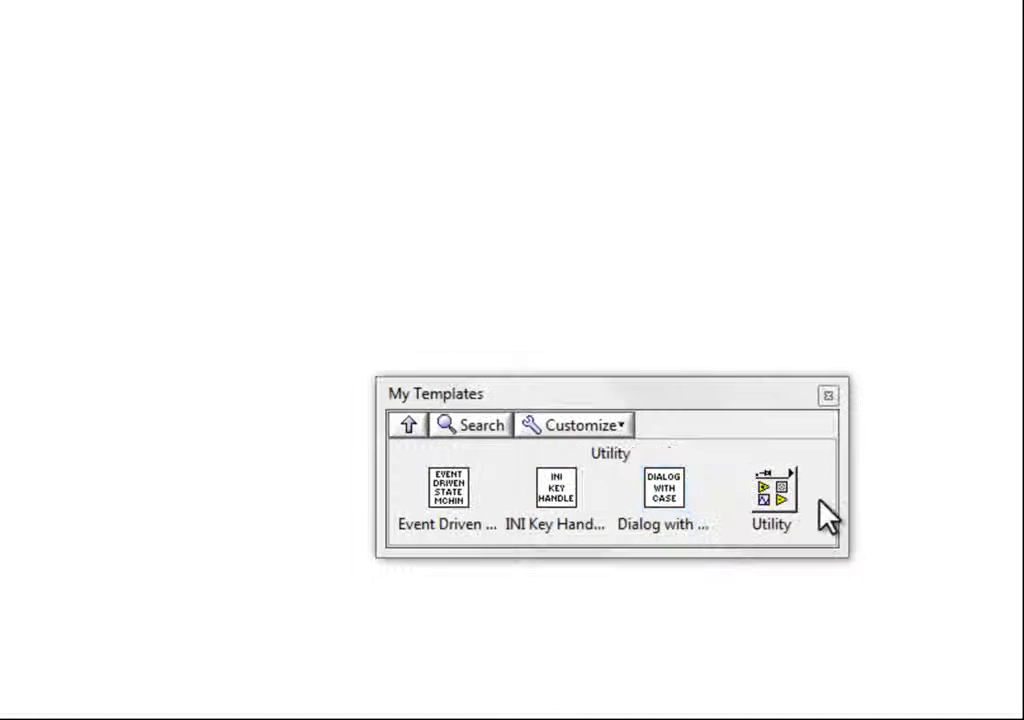
click(777, 497)
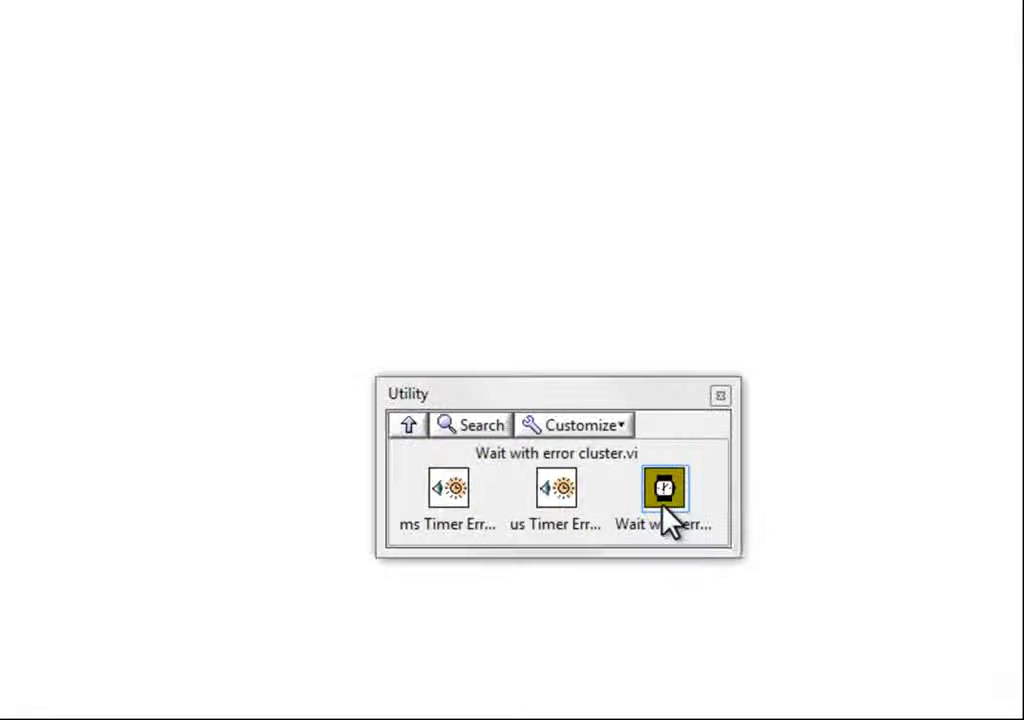
click(405, 430)
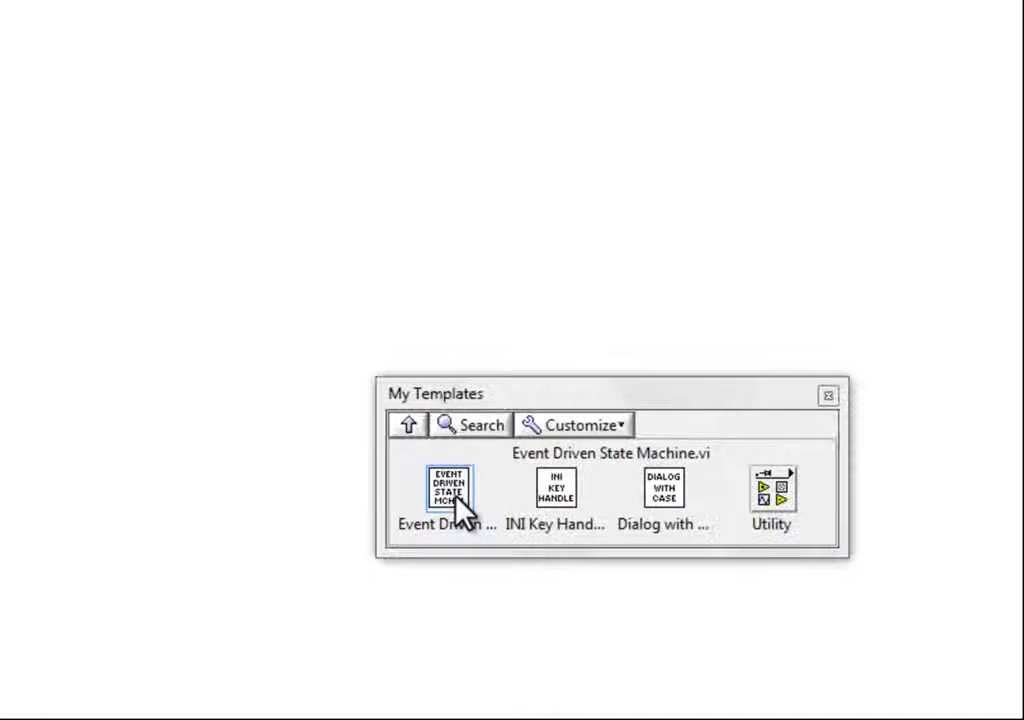
- Place the Event Driven State Machine template on the block diagram and reposition it
drag(456, 502, 0, 71)
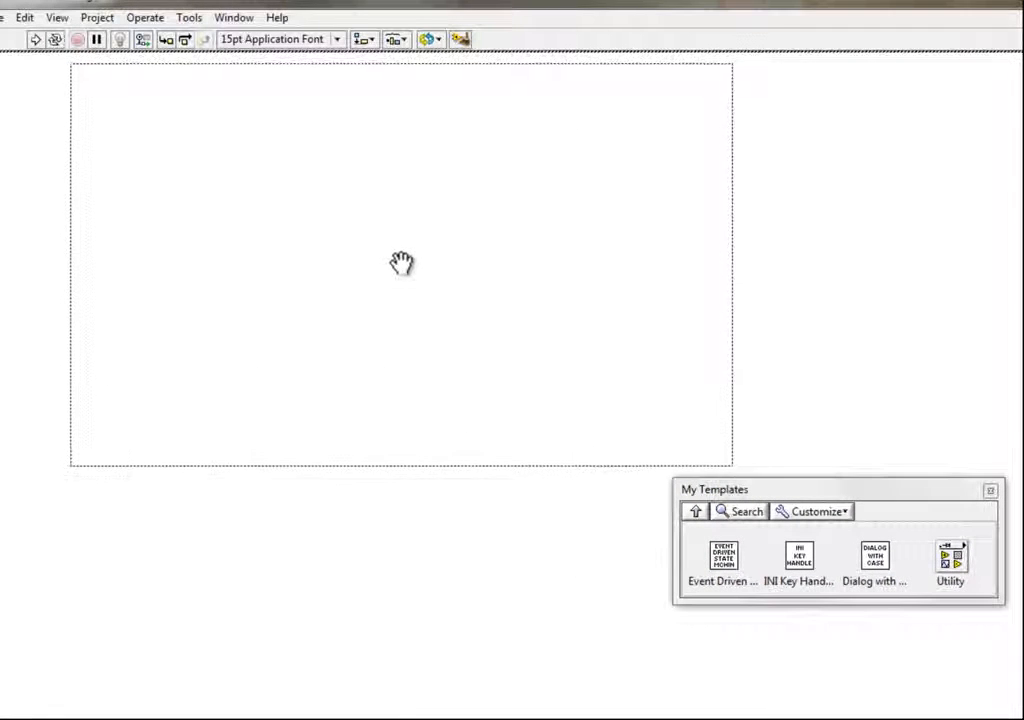
drag(401, 263, 448, 260)
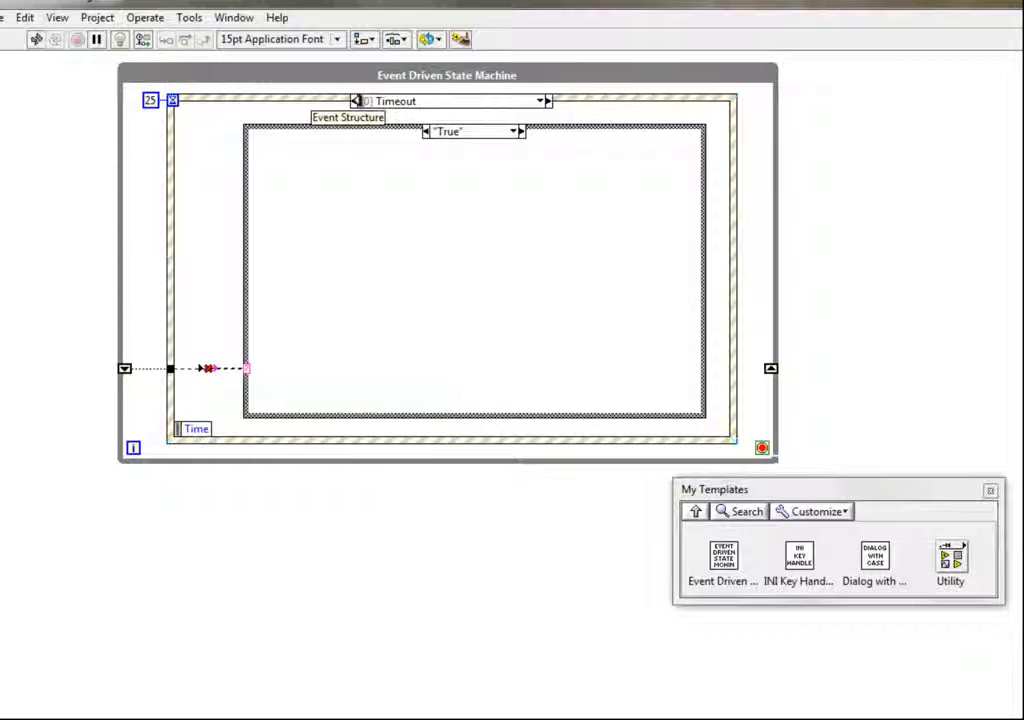
- Browse the template's event structure cases, returning to the Timeout event
click(356, 101)
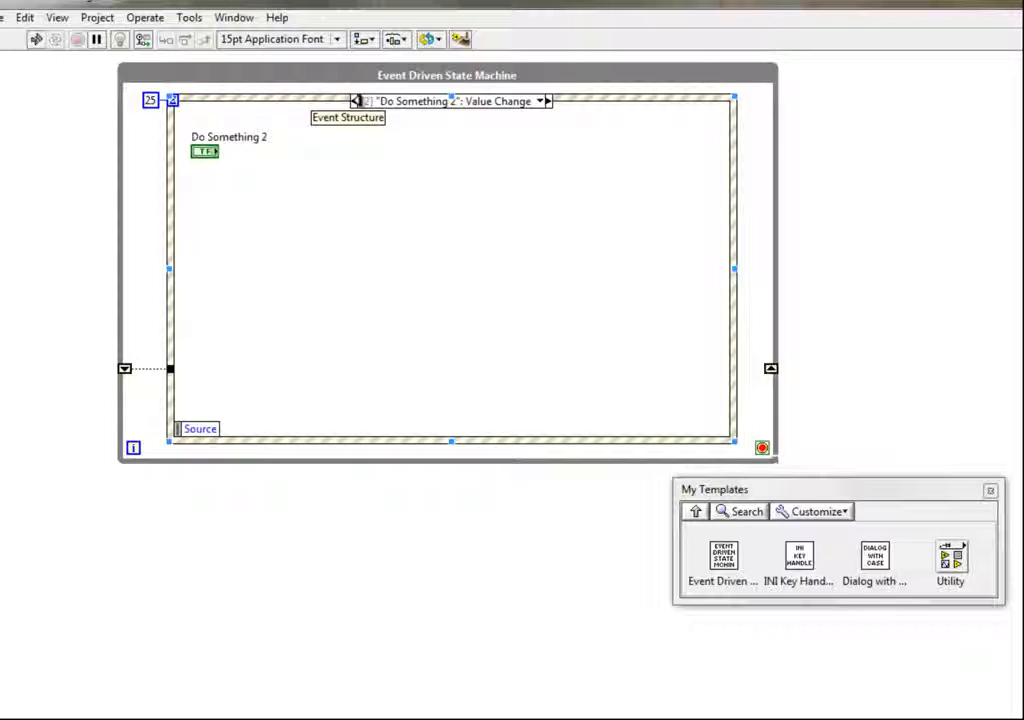
click(356, 101)
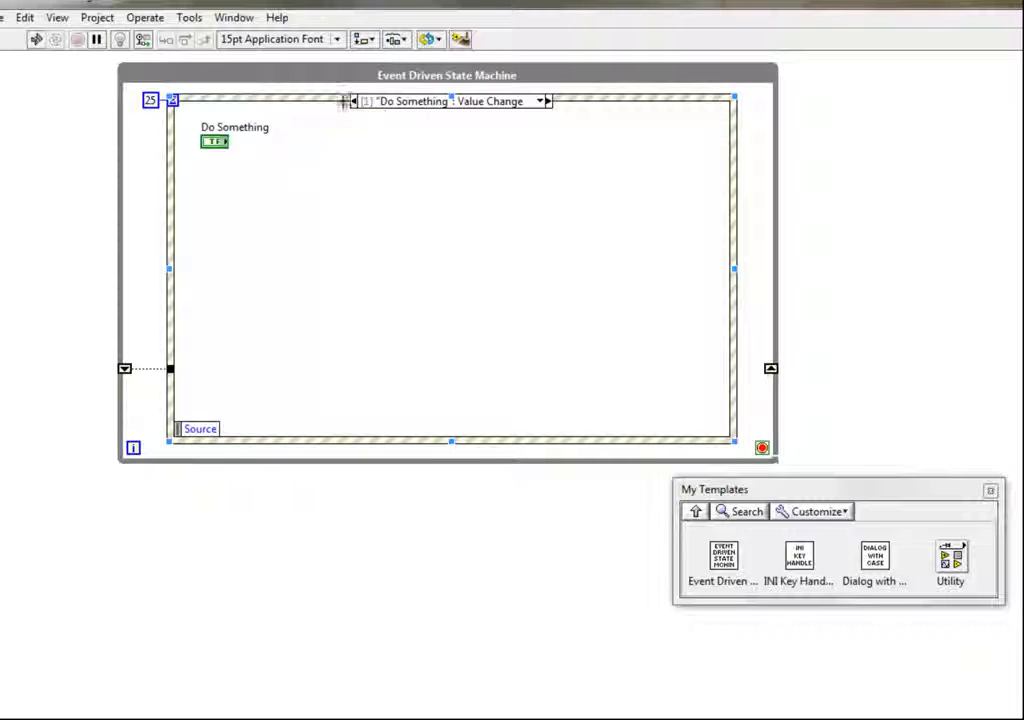
click(660, 488)
click(697, 511)
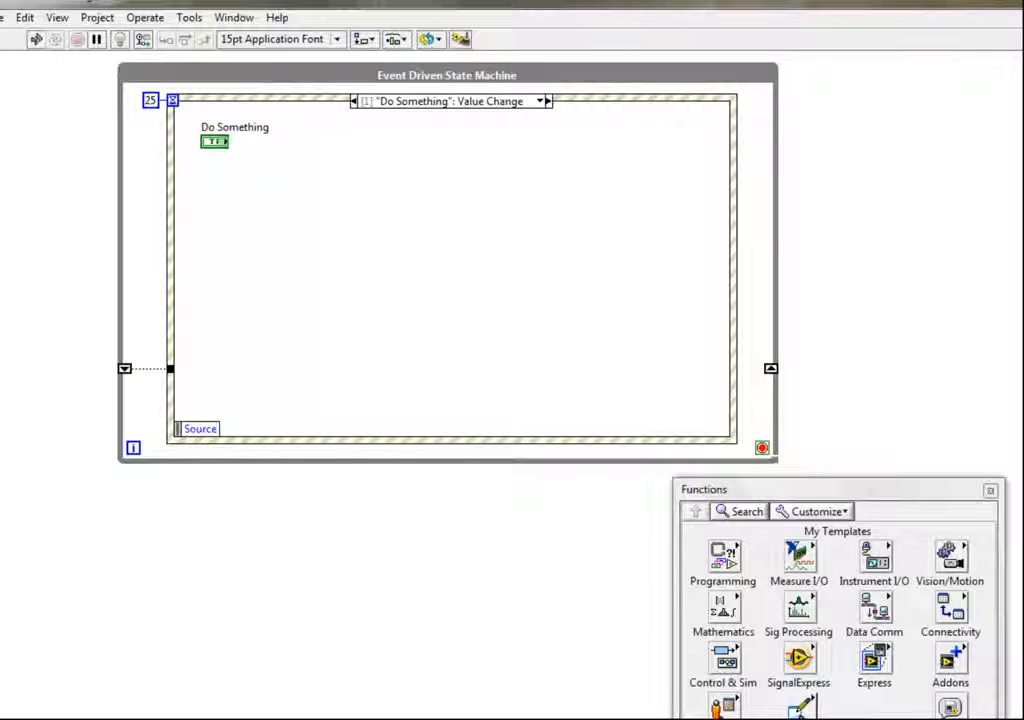
click(802, 716)
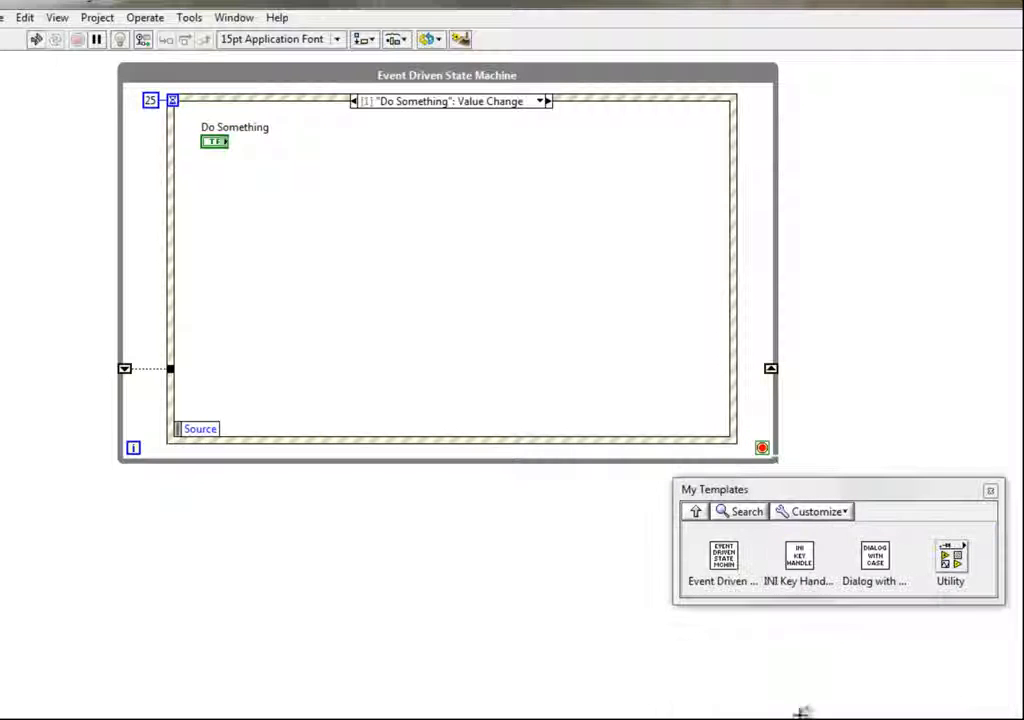
click(800, 564)
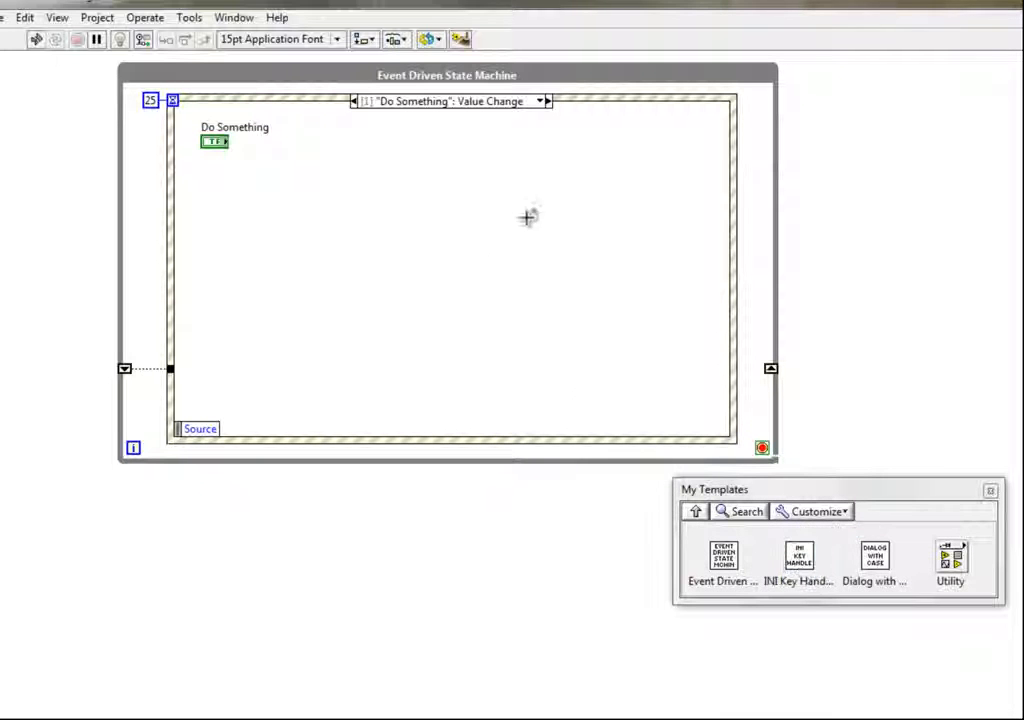
click(541, 102)
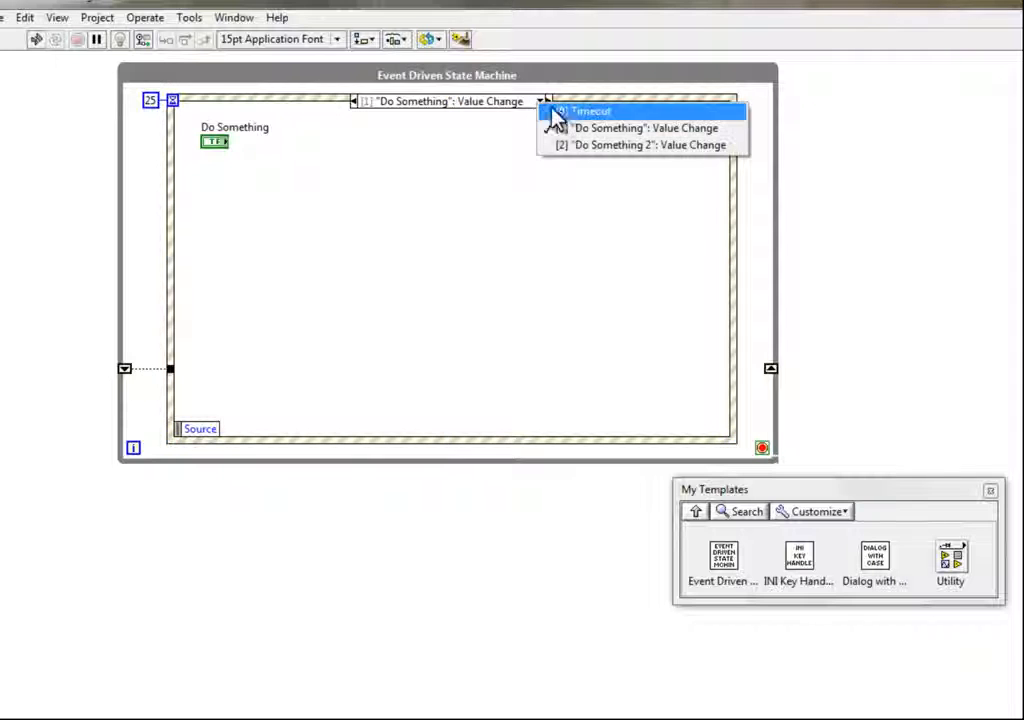
click(556, 110)
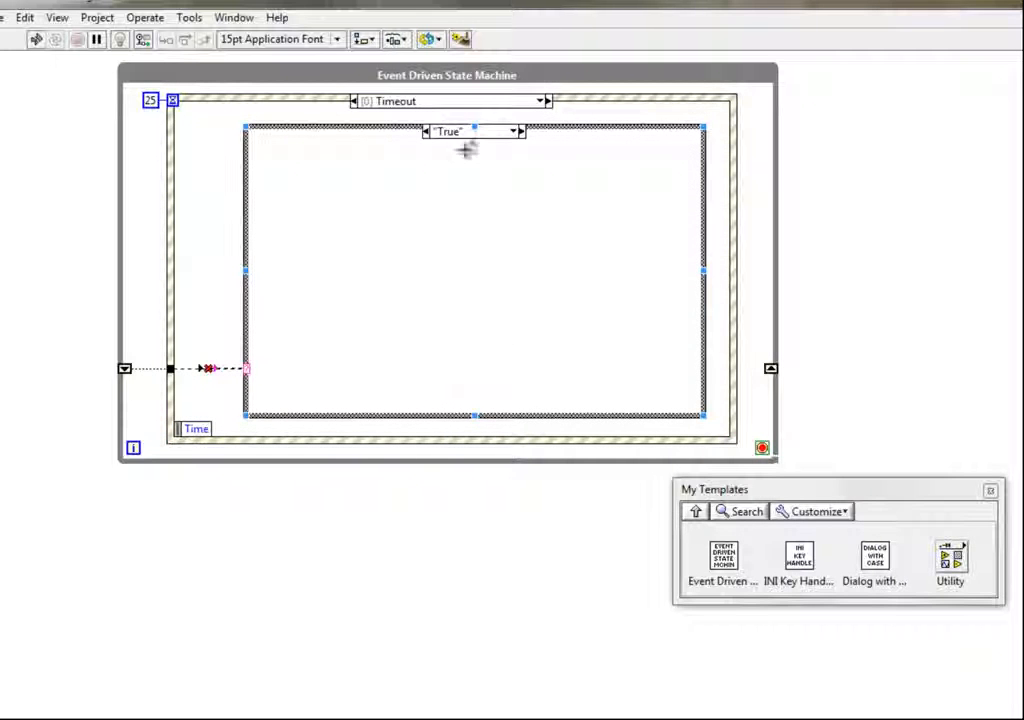
- Insert the INI Key Handler template into the True case of the Timeout event
drag(407, 122, 530, 168)
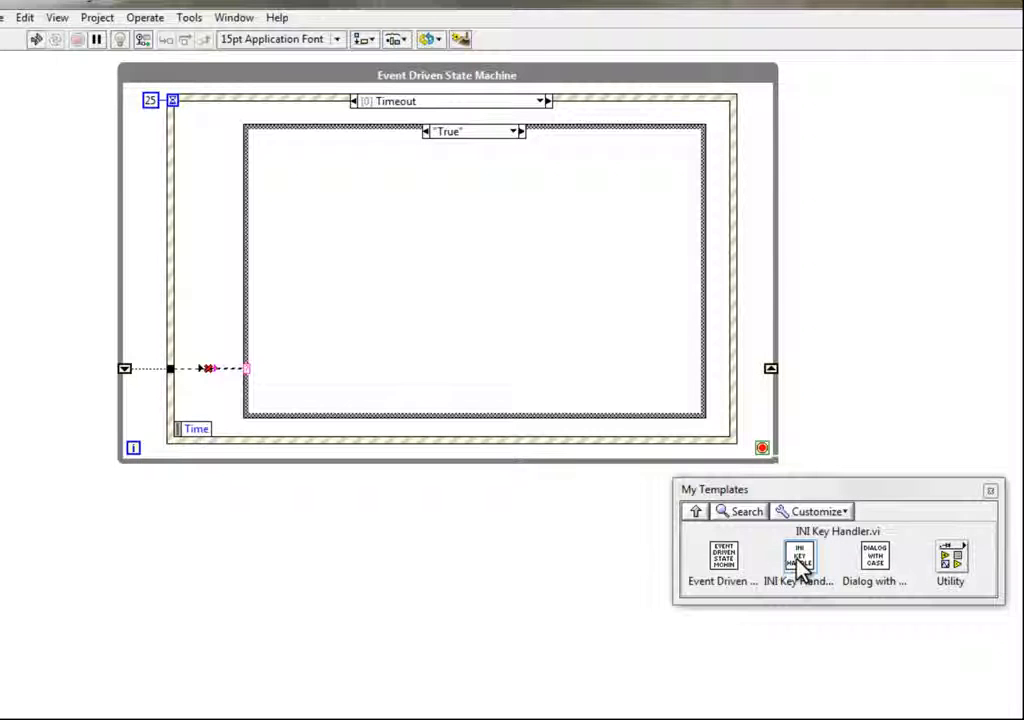
drag(800, 567, 462, 283)
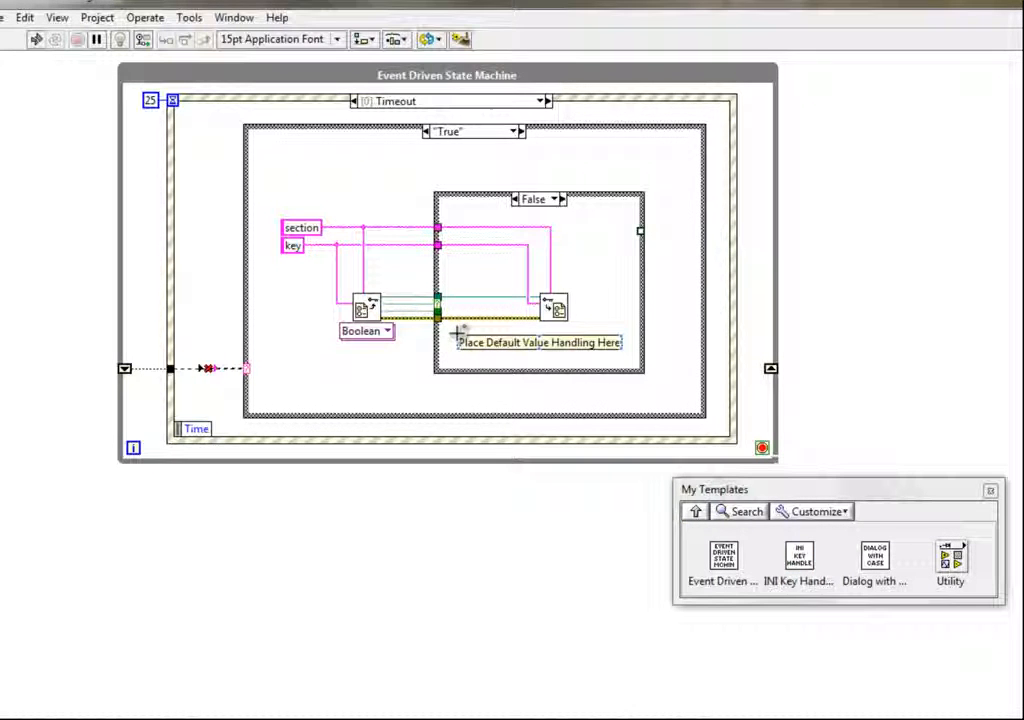
click(436, 345)
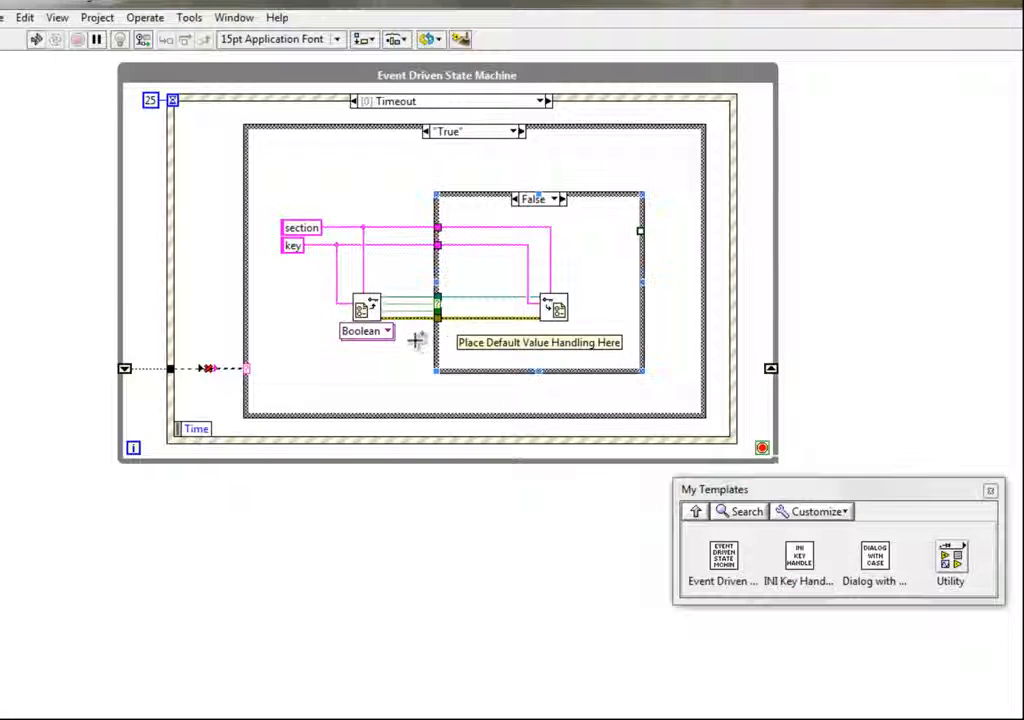
- Place Wait with error cluster.vi from the Utility templates below the state machine
drag(267, 176, 676, 402)
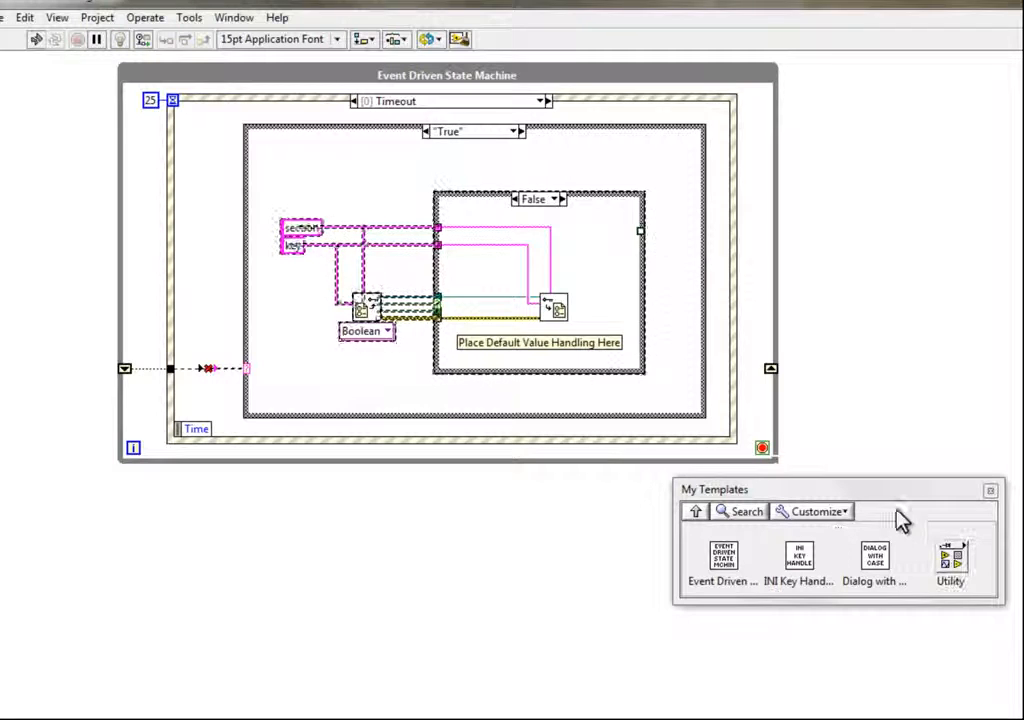
click(953, 566)
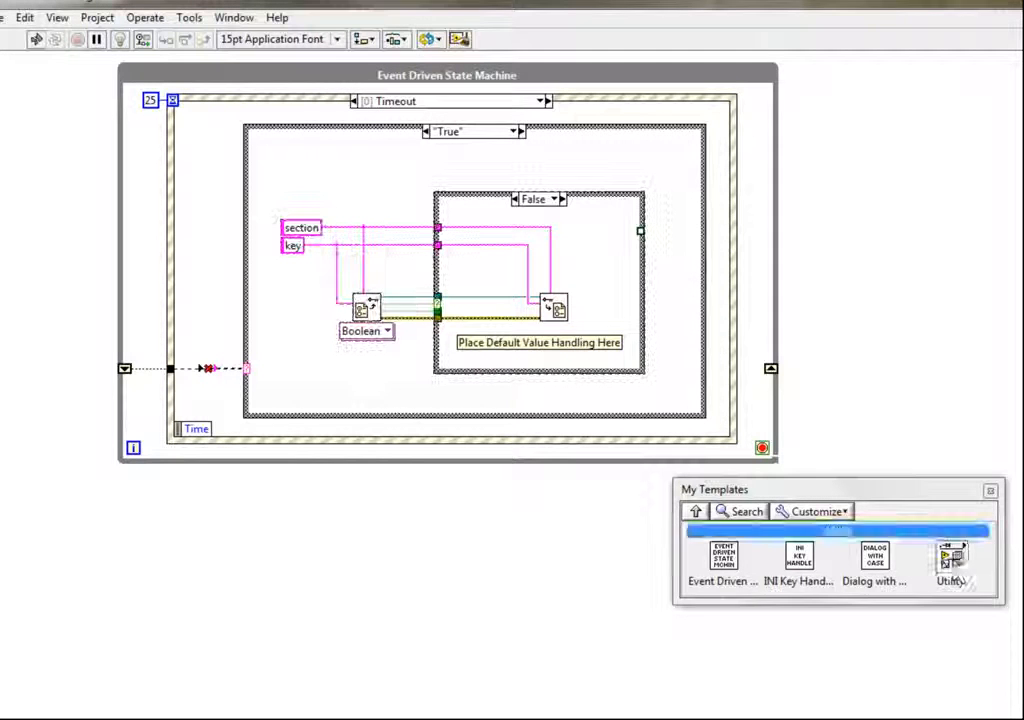
click(875, 555)
click(465, 546)
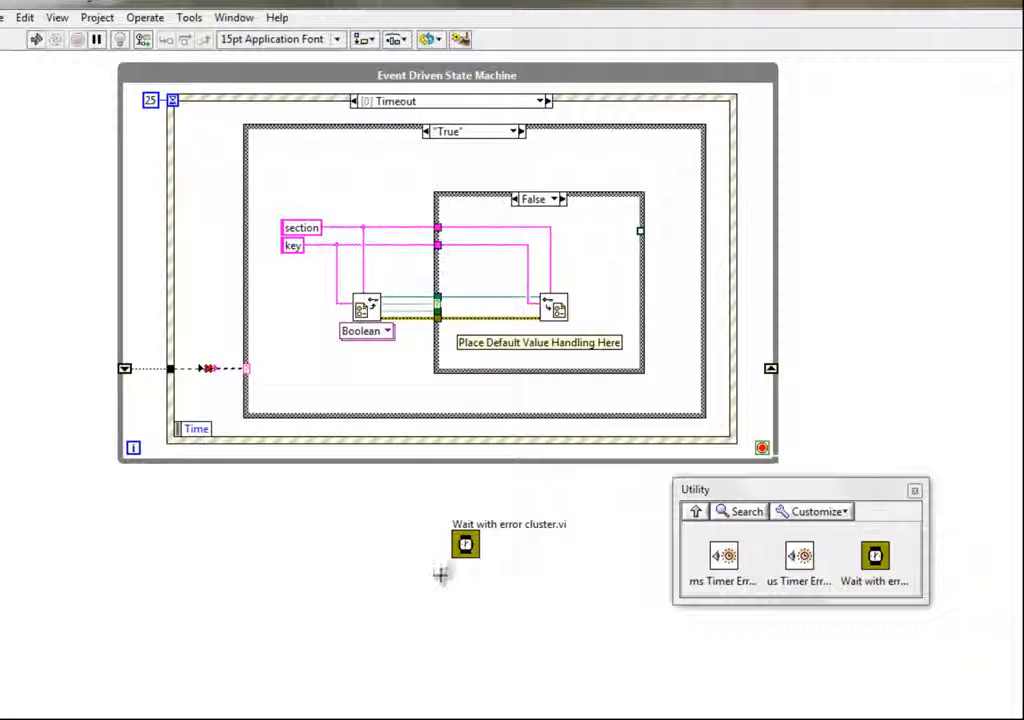
- Open the Wait with error cluster subVI, inspect its block diagram, and close its windows
double_click(465, 545)
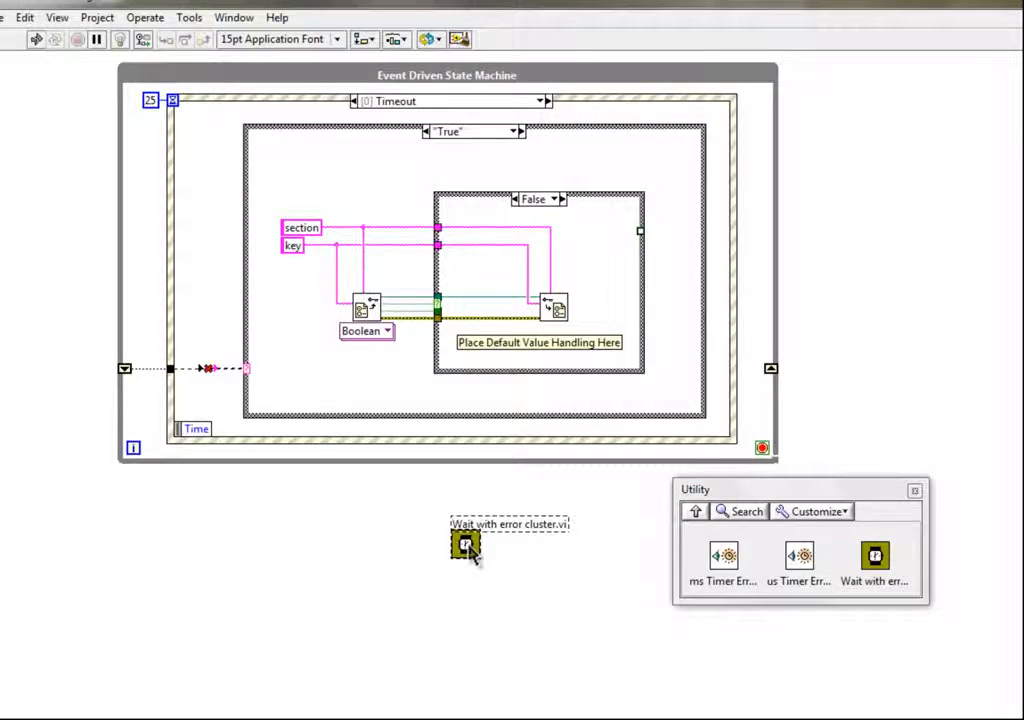
key(ctrl+e)
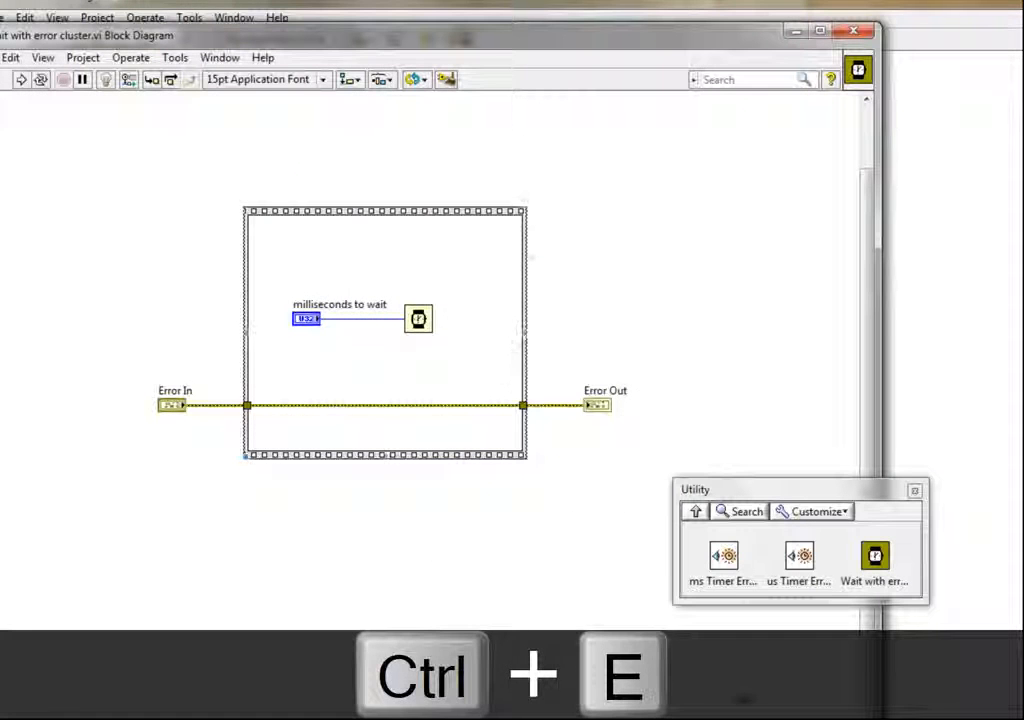
drag(878, 712, 664, 504)
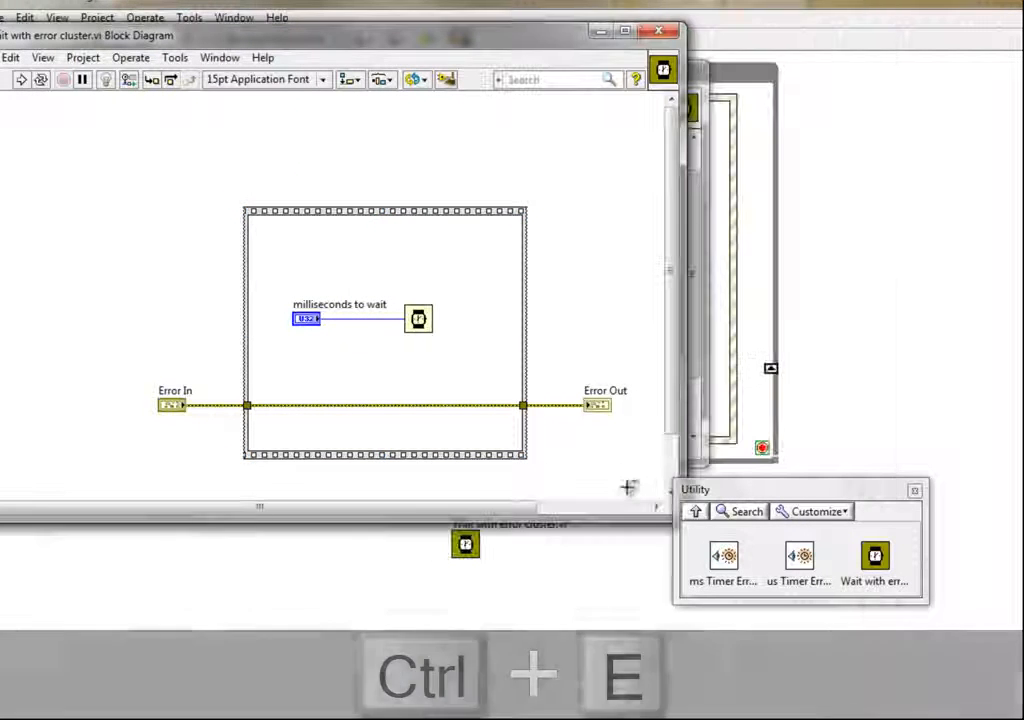
drag(615, 476, 425, 329)
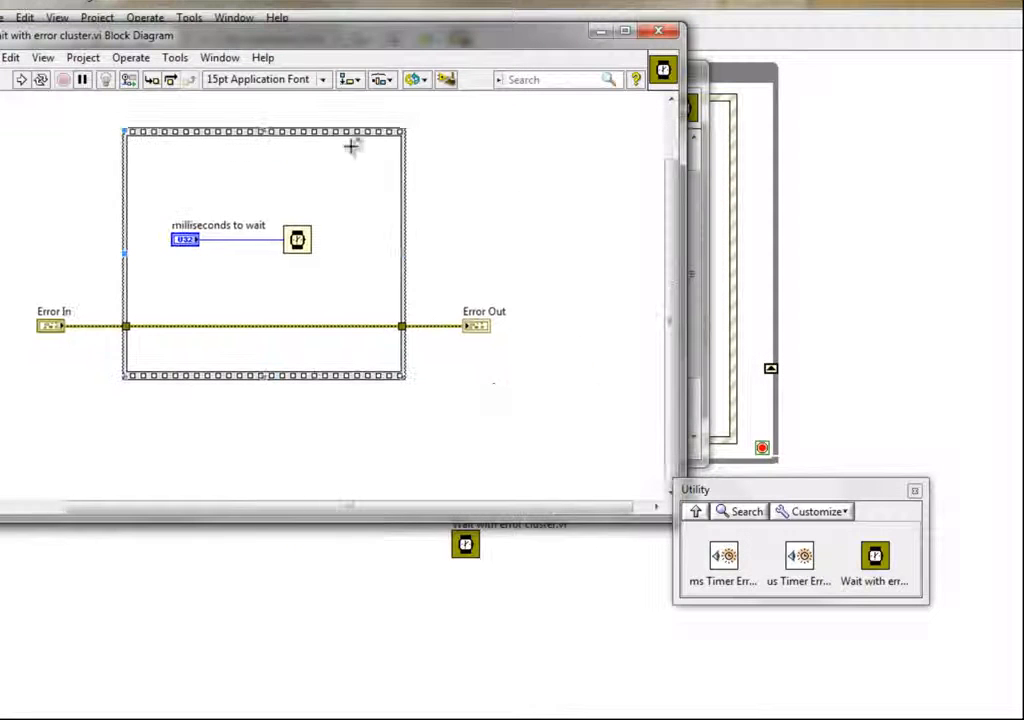
drag(348, 42, 482, 42)
drag(679, 395, 642, 382)
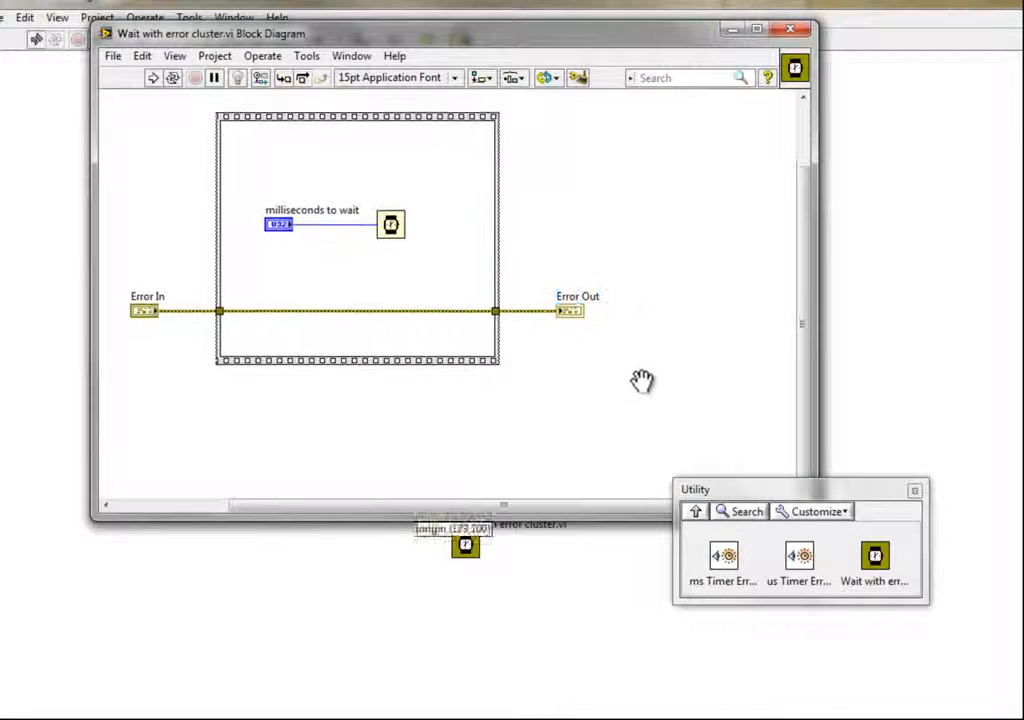
drag(894, 493, 1020, 584)
drag(818, 516, 627, 392)
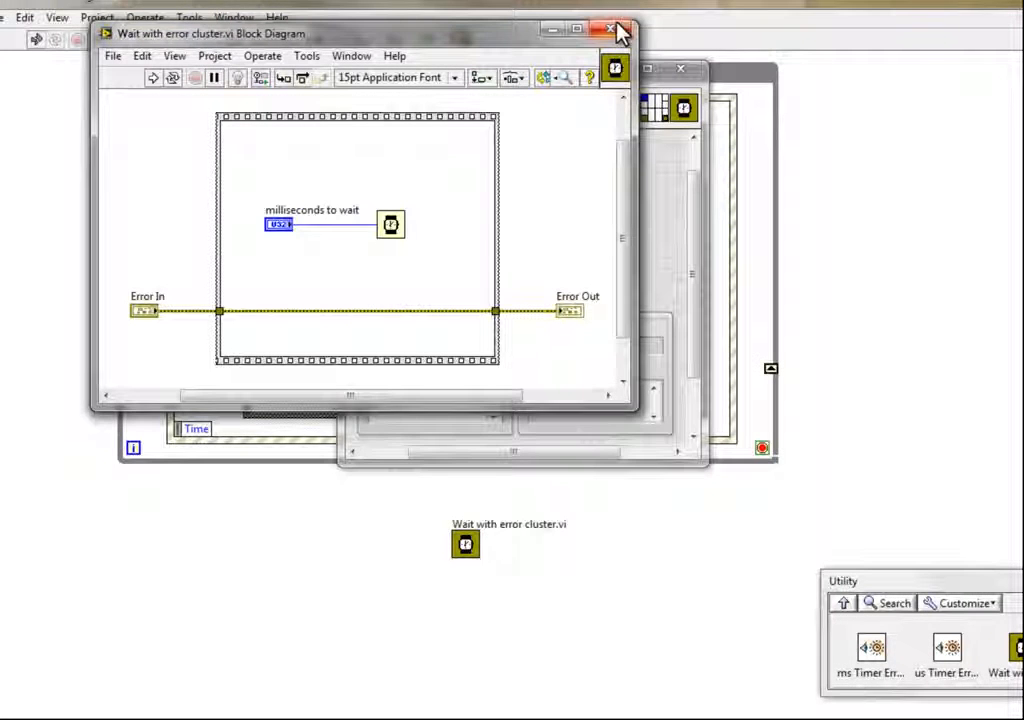
click(618, 32)
click(681, 77)
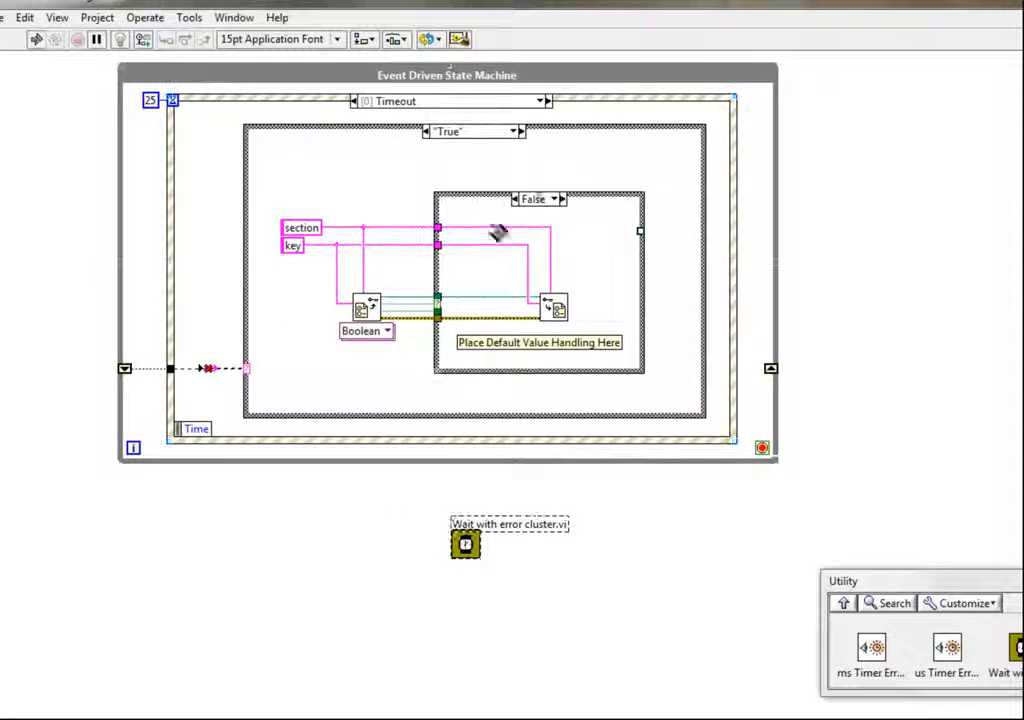
- Place ms Timer Error Cluster.vi below the wait subVI and inspect its block diagram and front panel
click(404, 493)
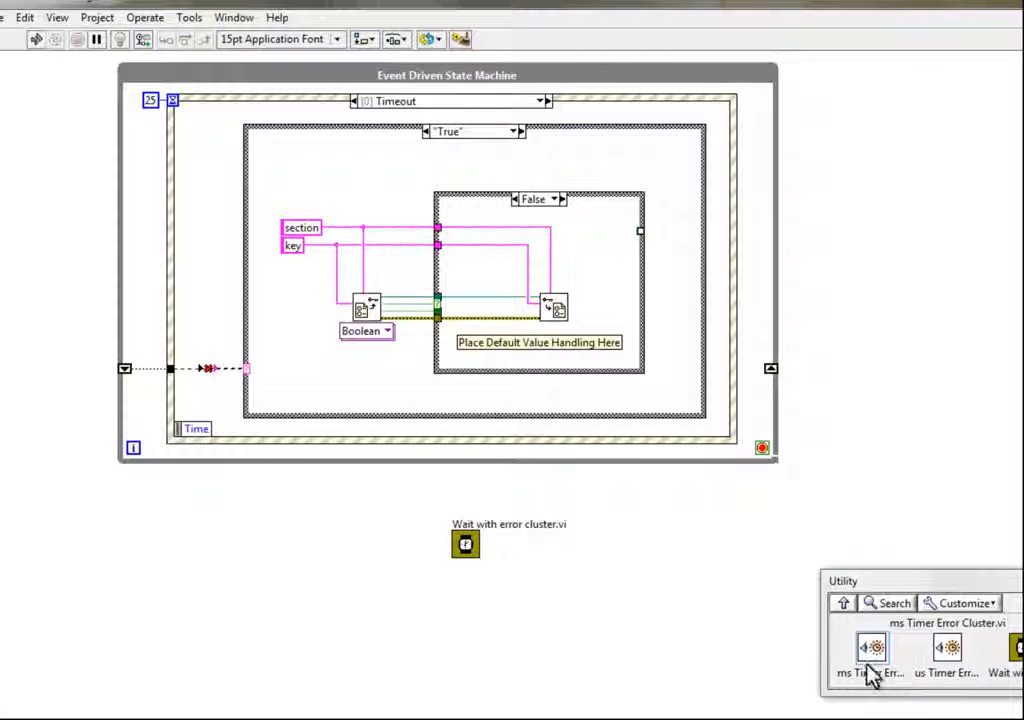
drag(872, 662, 467, 617)
double_click(463, 612)
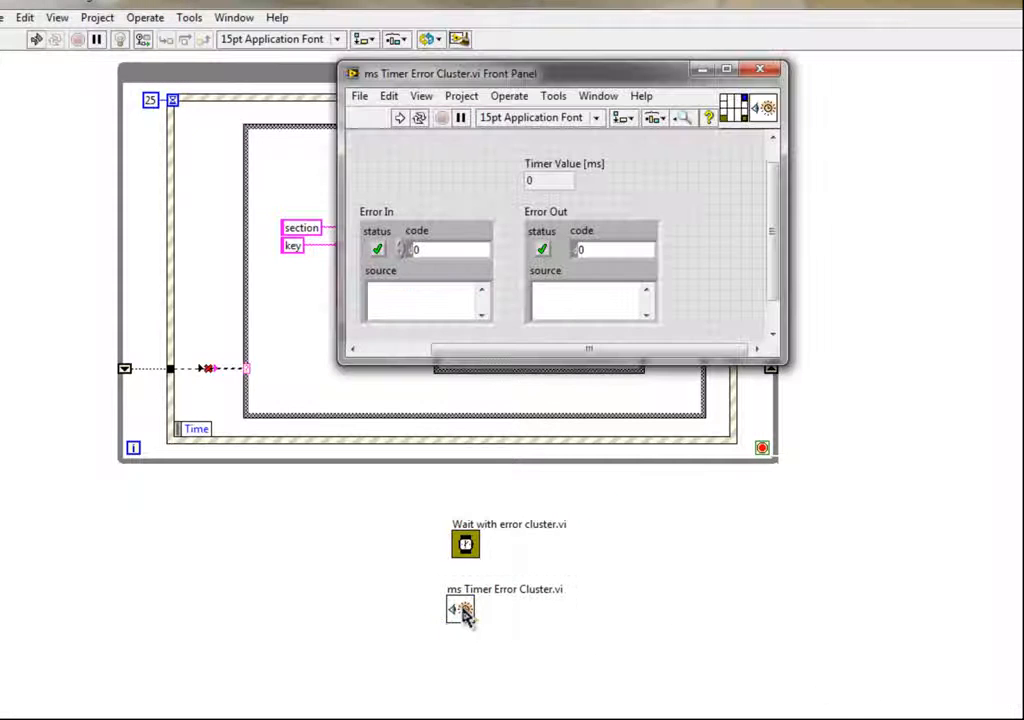
key(ctrl+e)
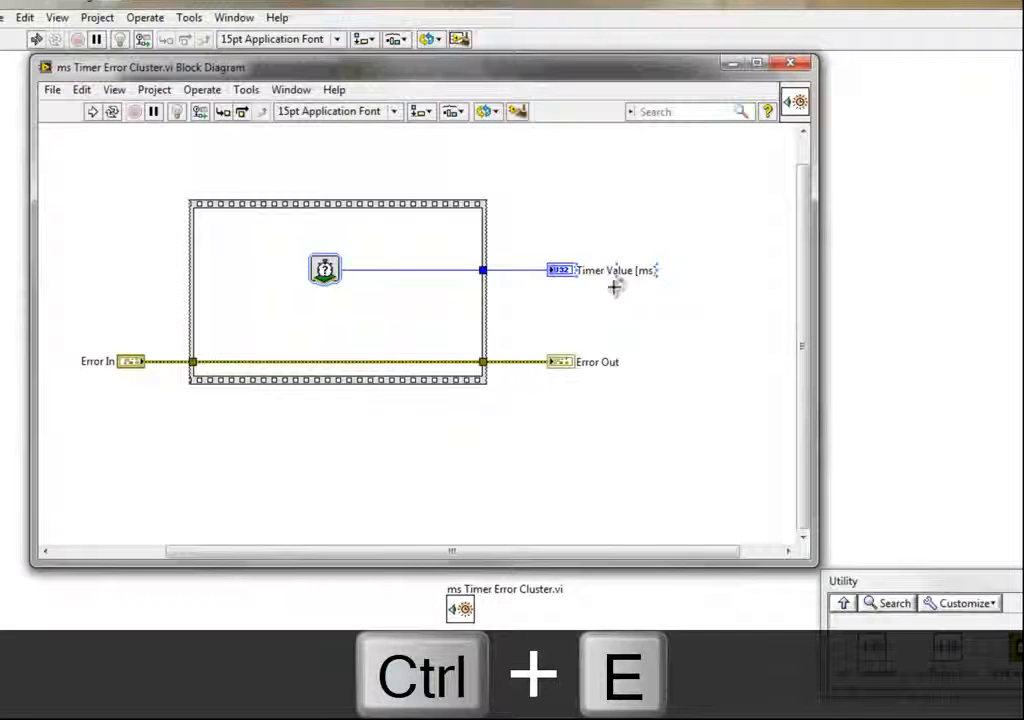
drag(810, 558, 712, 414)
click(709, 64)
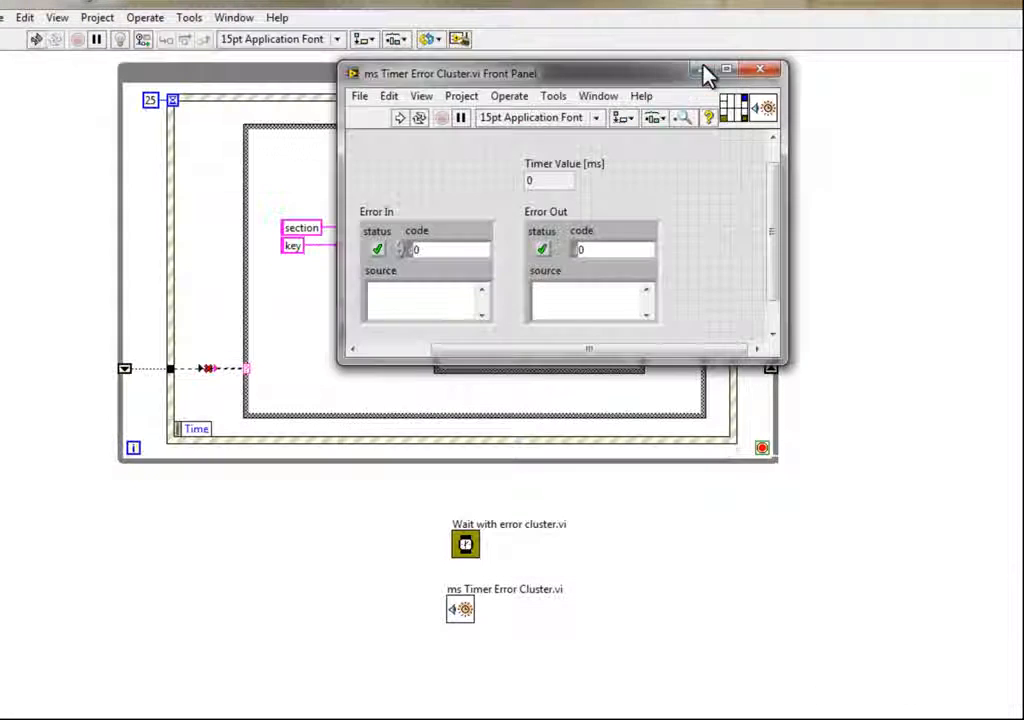
click(766, 72)
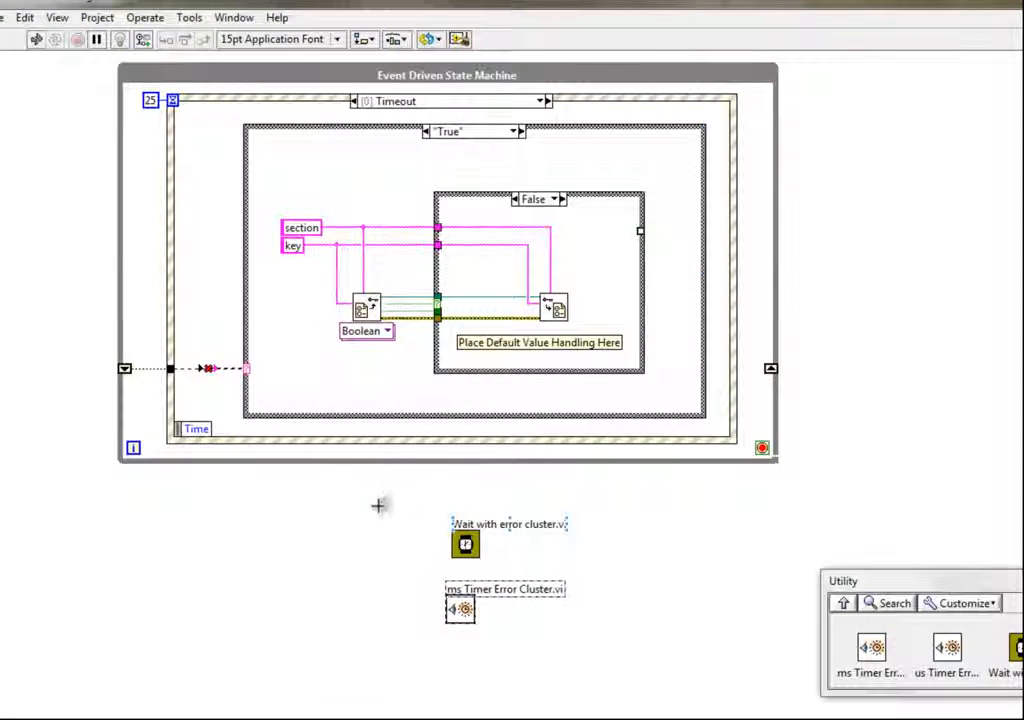
- Delete the two utility subVIs and the event-driven state machine placed below the tester diagram
drag(367, 505, 576, 670)
key(Delete)
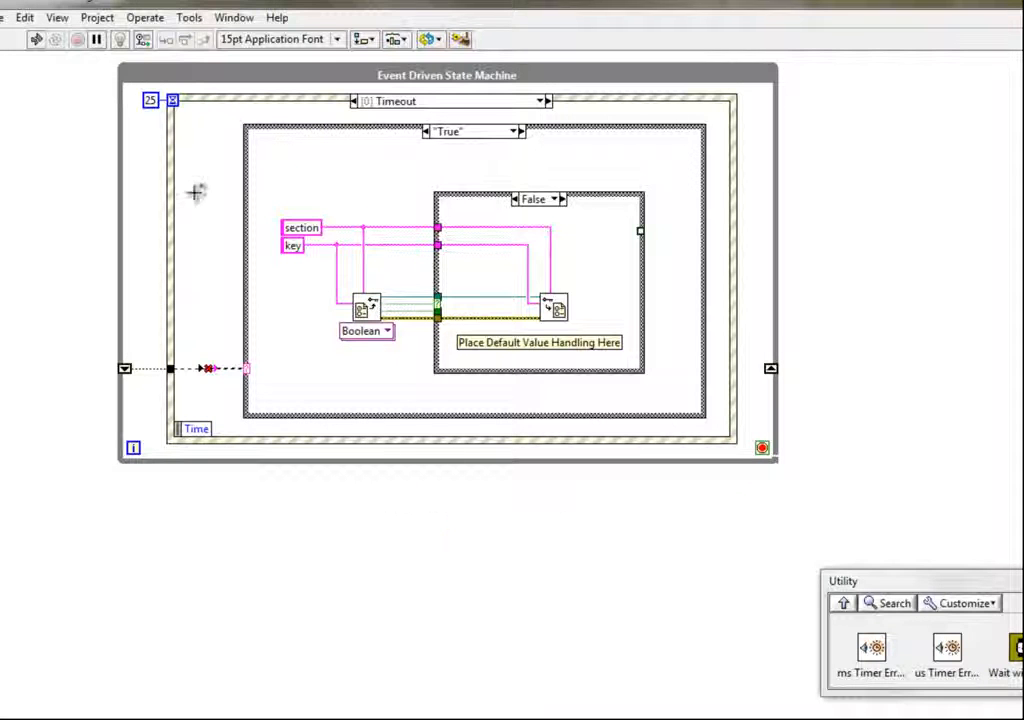
drag(100, 62, 873, 505)
key(Delete)
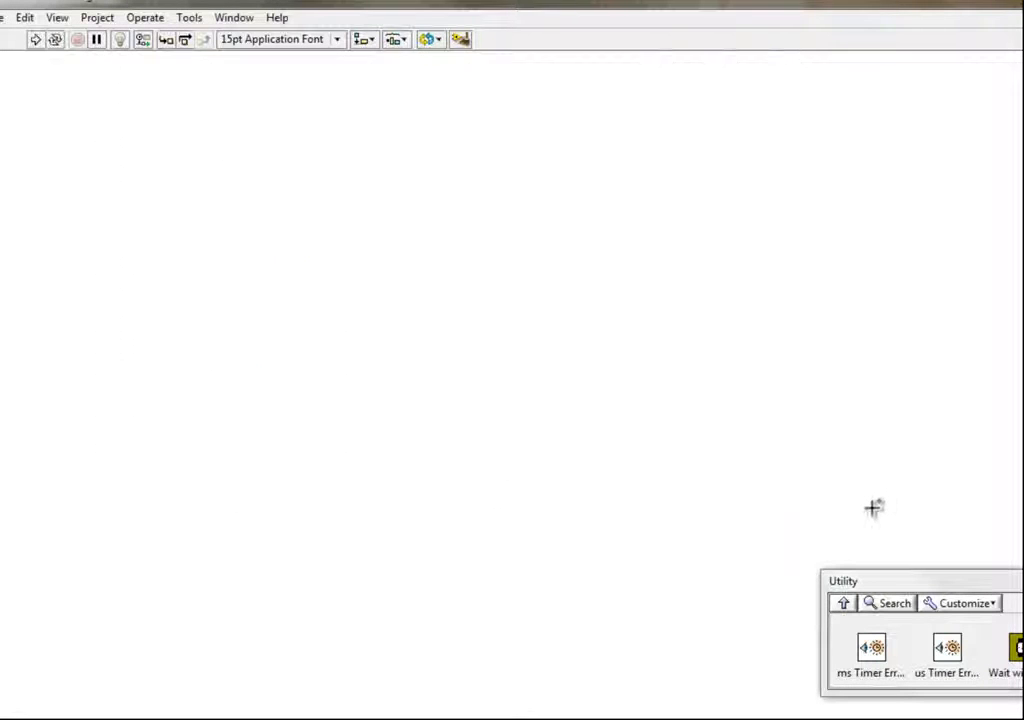
scroll(887, 503, up, 5)
scroll(887, 503, up, 3)
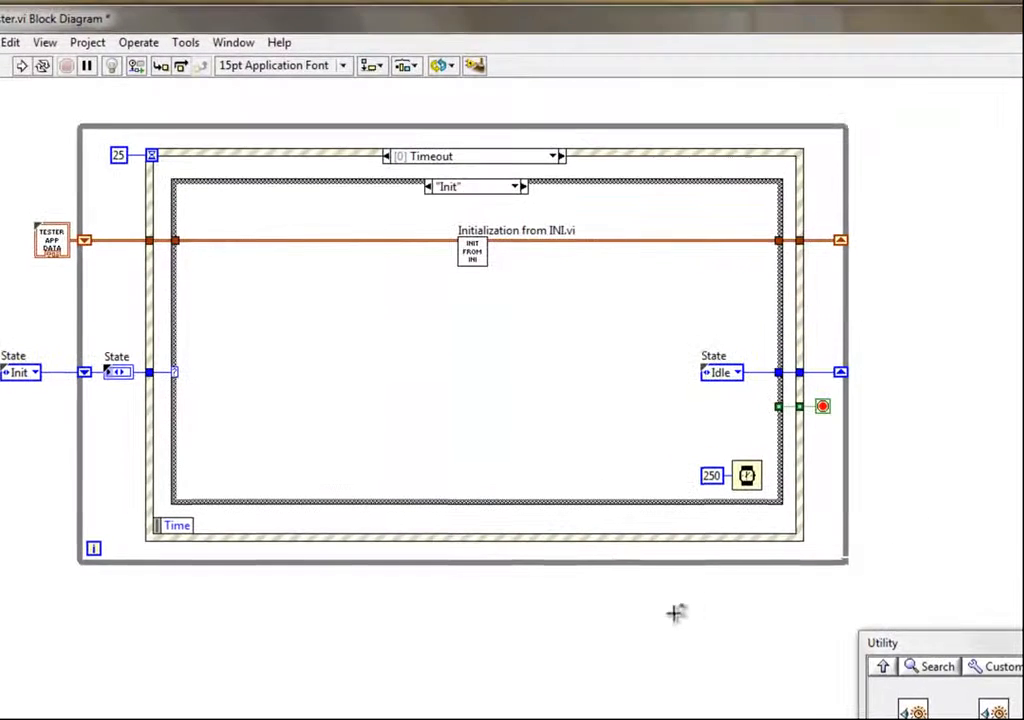
- Open the Edit Palette Set editor and arrange the Functions and Controls palettes beside its dialog
click(185, 42)
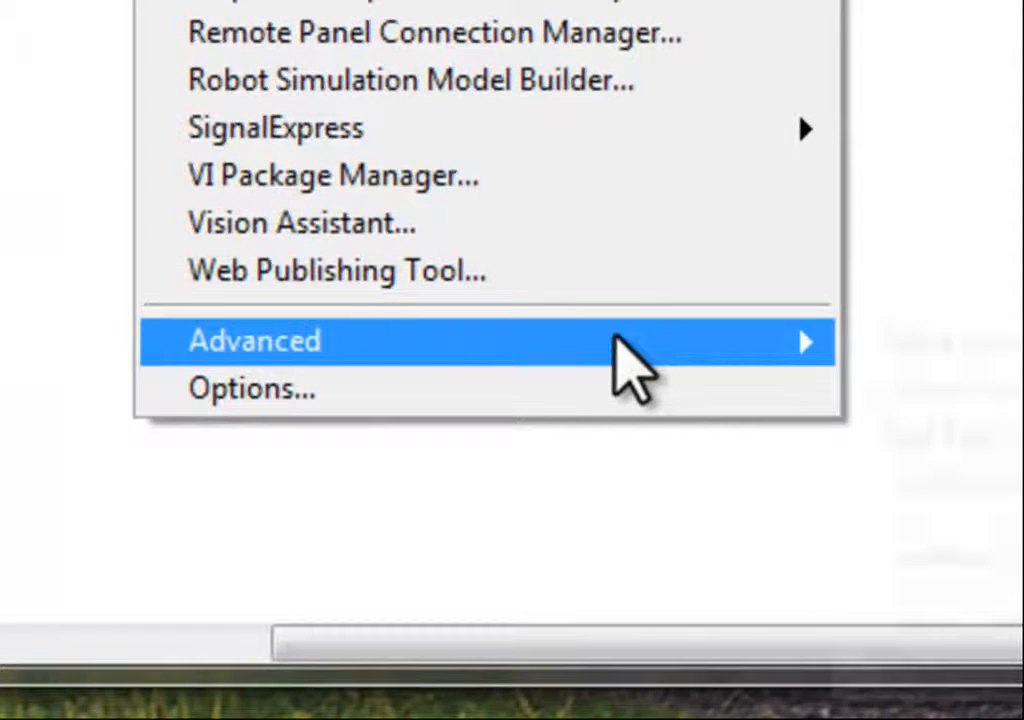
mouse_move(625, 365)
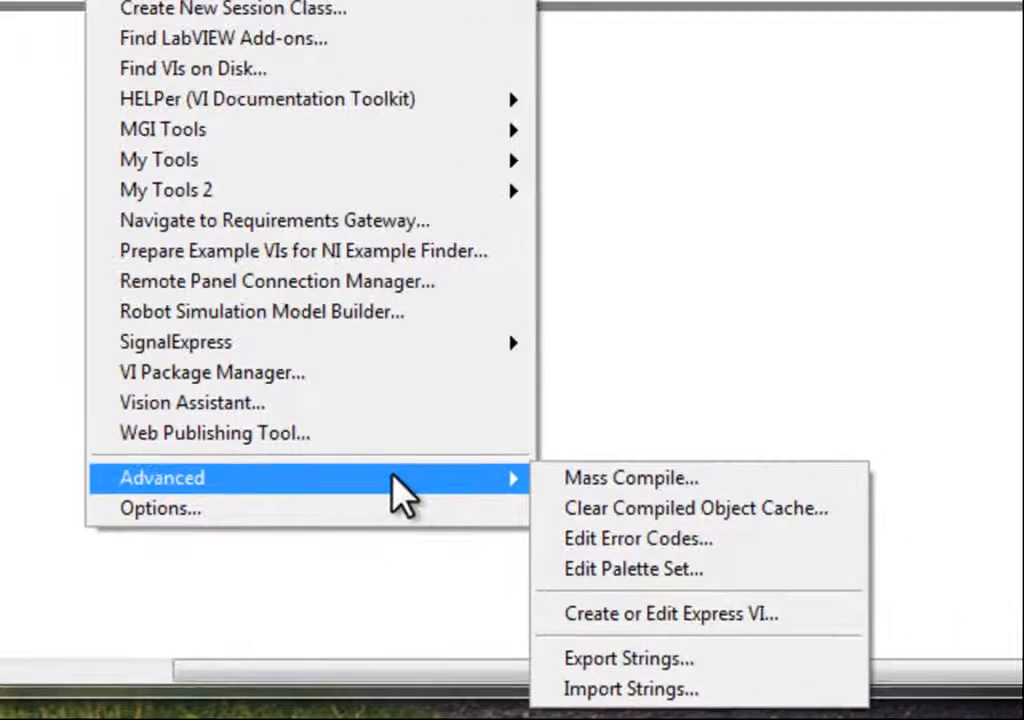
click(660, 573)
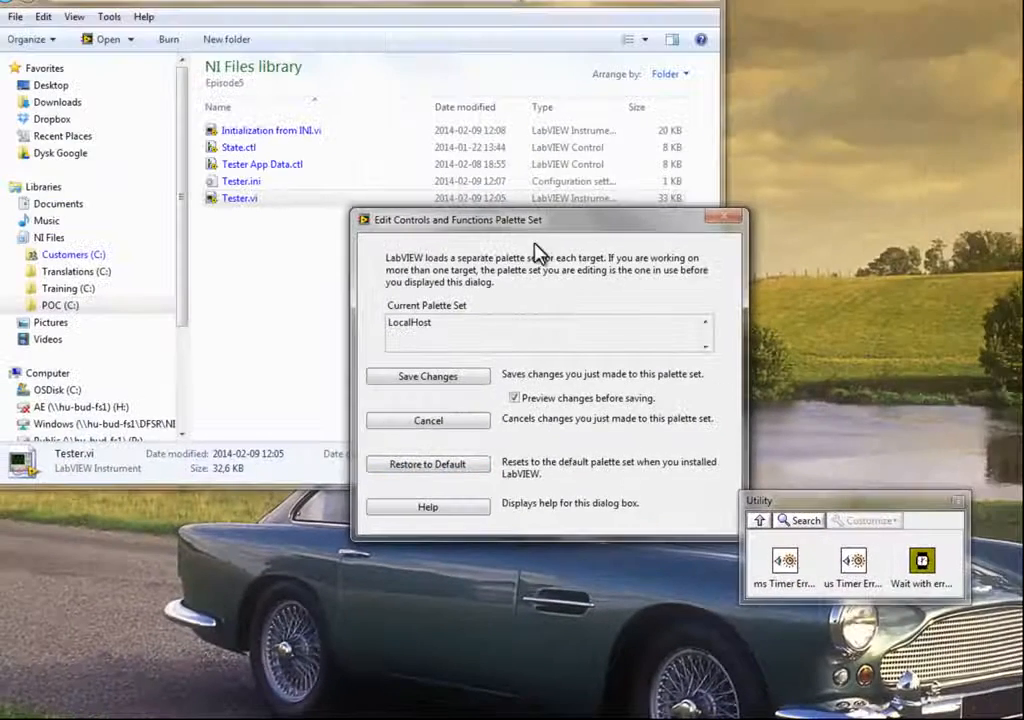
drag(560, 135, 200, 118)
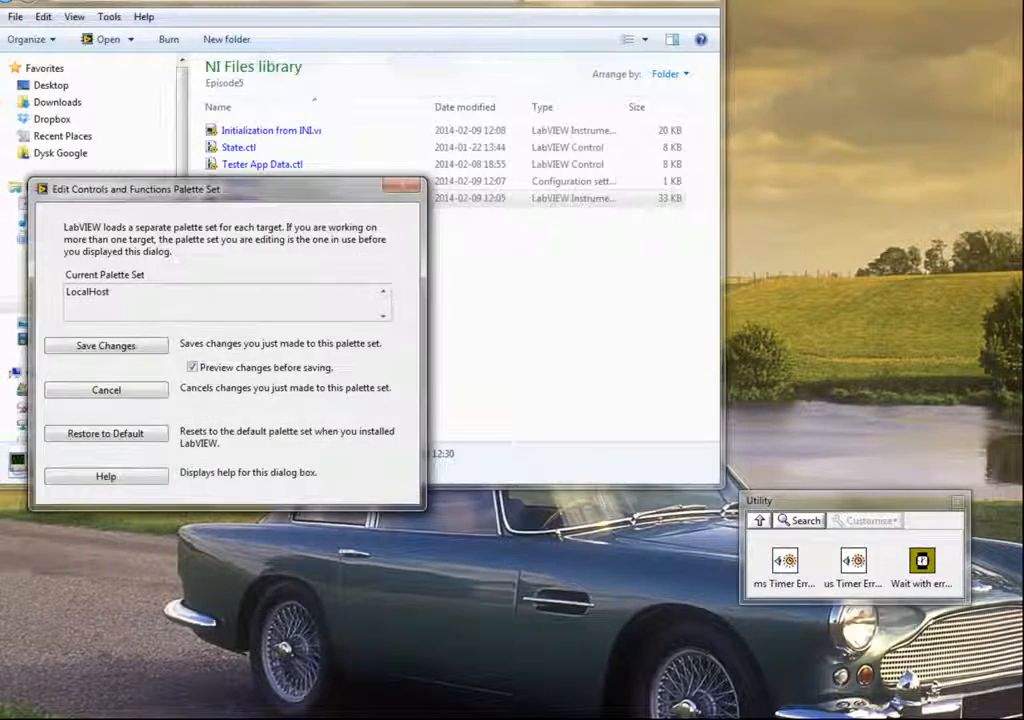
click(698, 2)
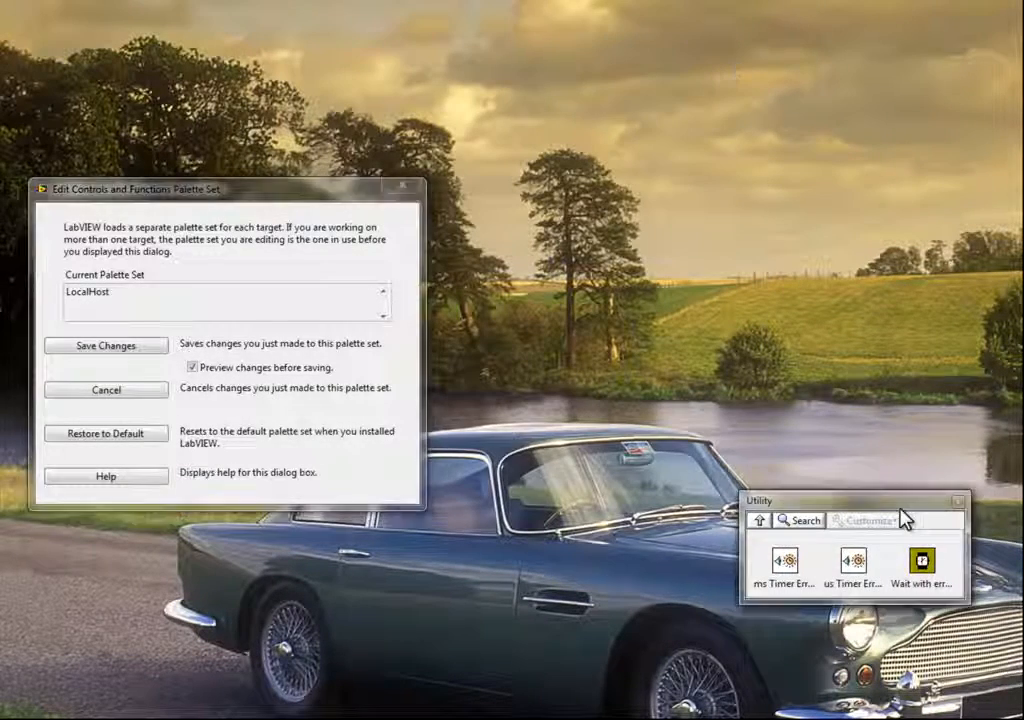
drag(860, 500, 636, 418)
drag(1020, 90, 741, 120)
drag(1020, 180, 870, 155)
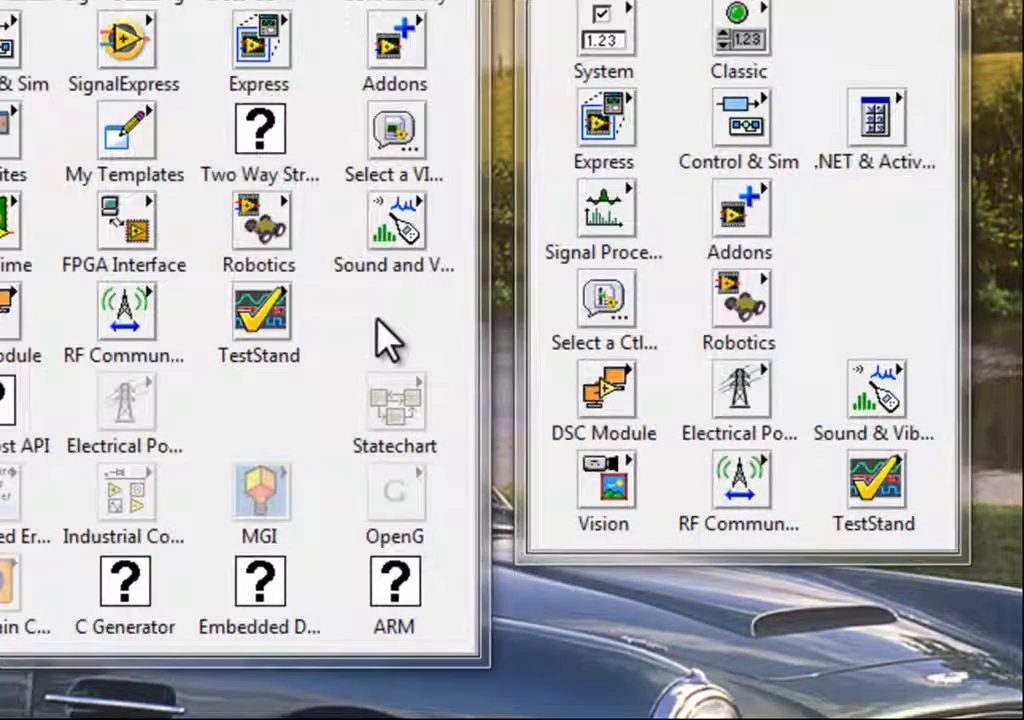
right_click(697, 418)
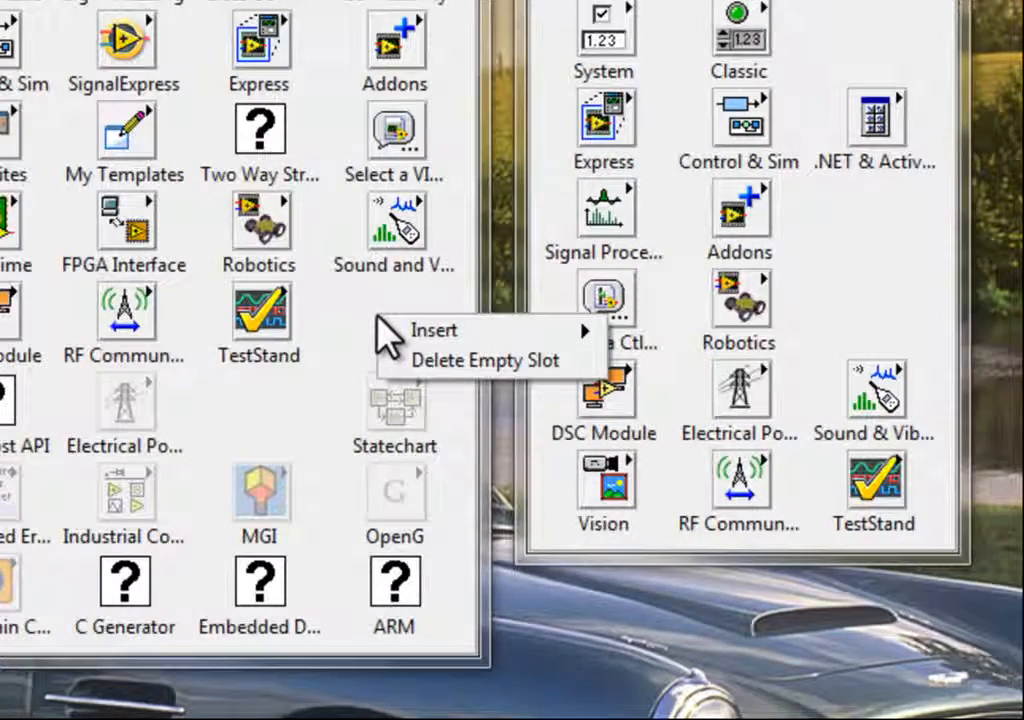
mouse_move(418, 340)
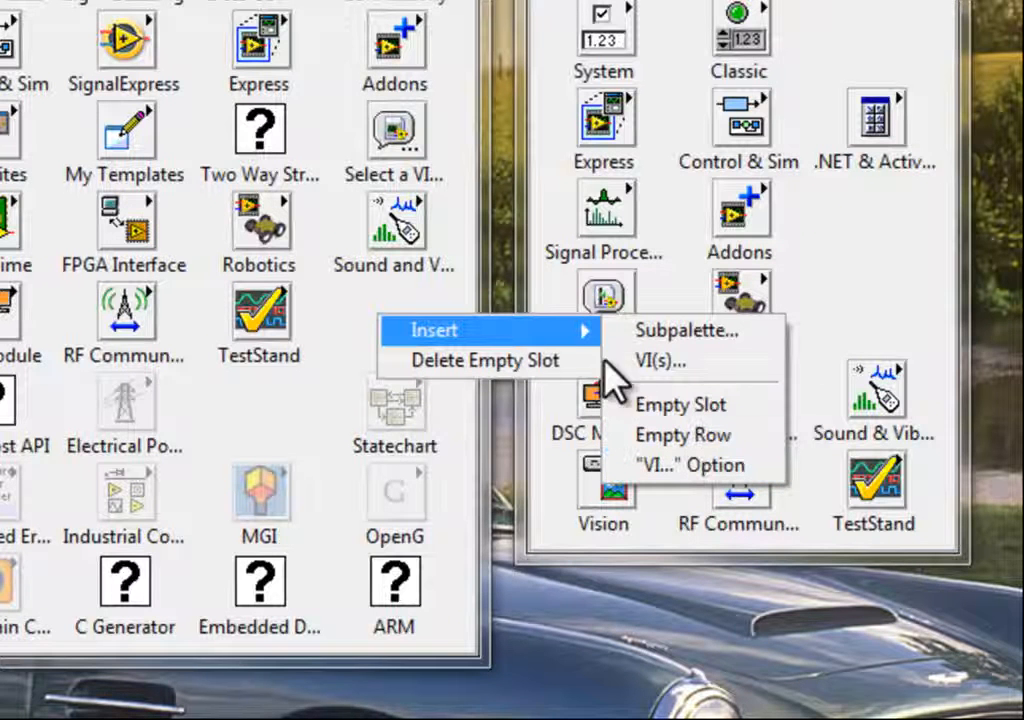
click(234, 391)
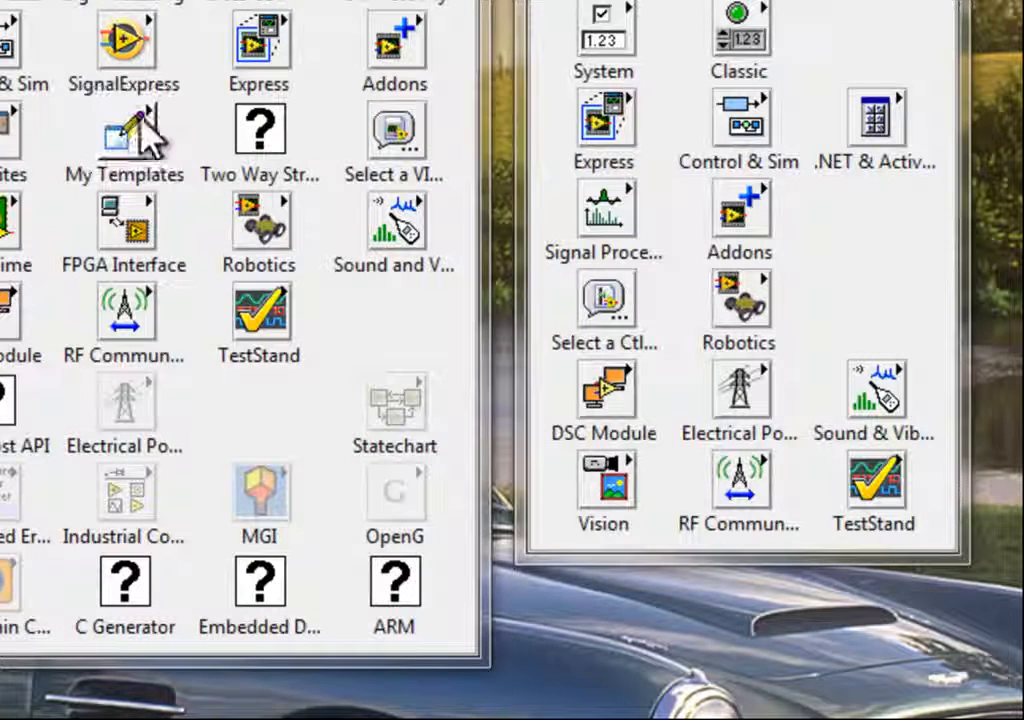
- Delete the My Templates subpalette from the Functions palette
right_click(136, 128)
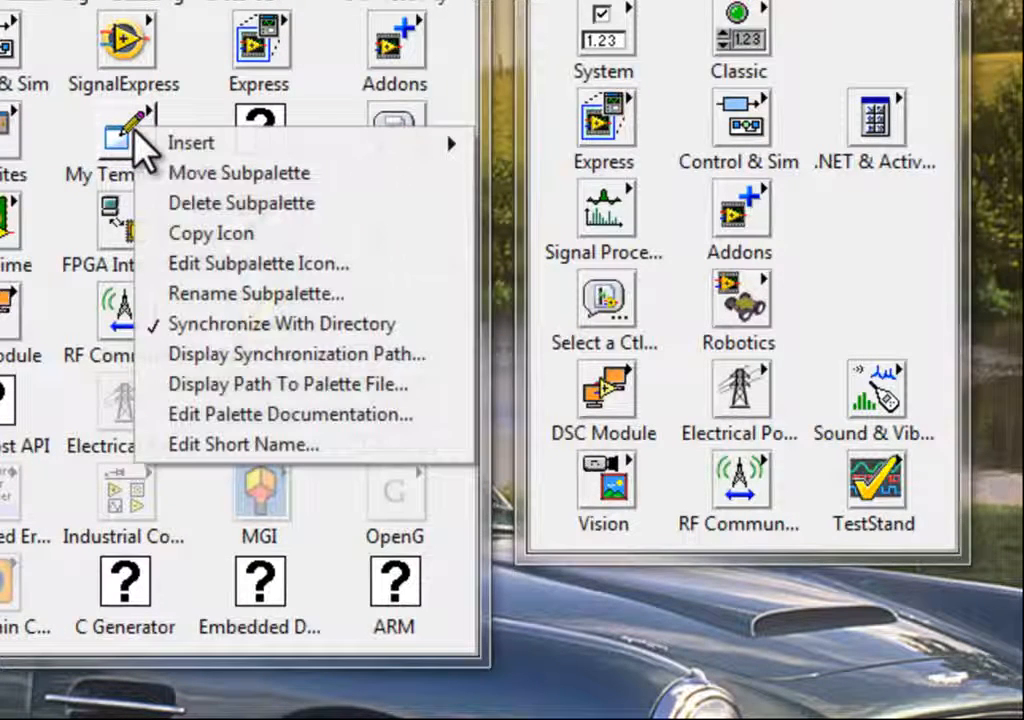
click(200, 203)
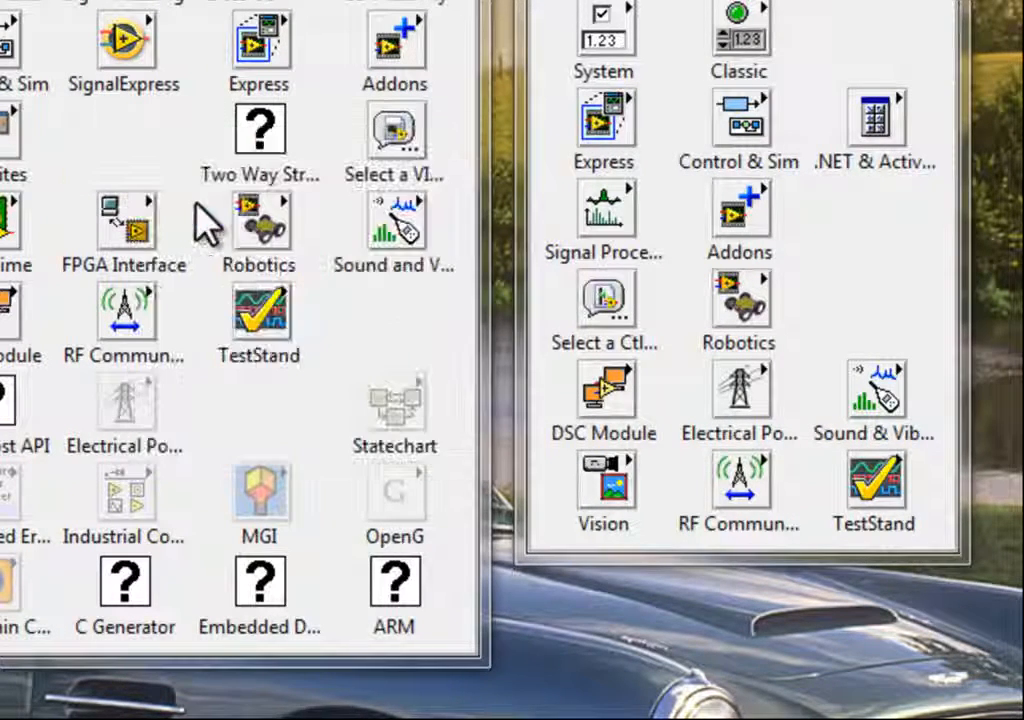
- Insert a new subpalette in the freed slot, choosing to link it to a directory
right_click(122, 130)
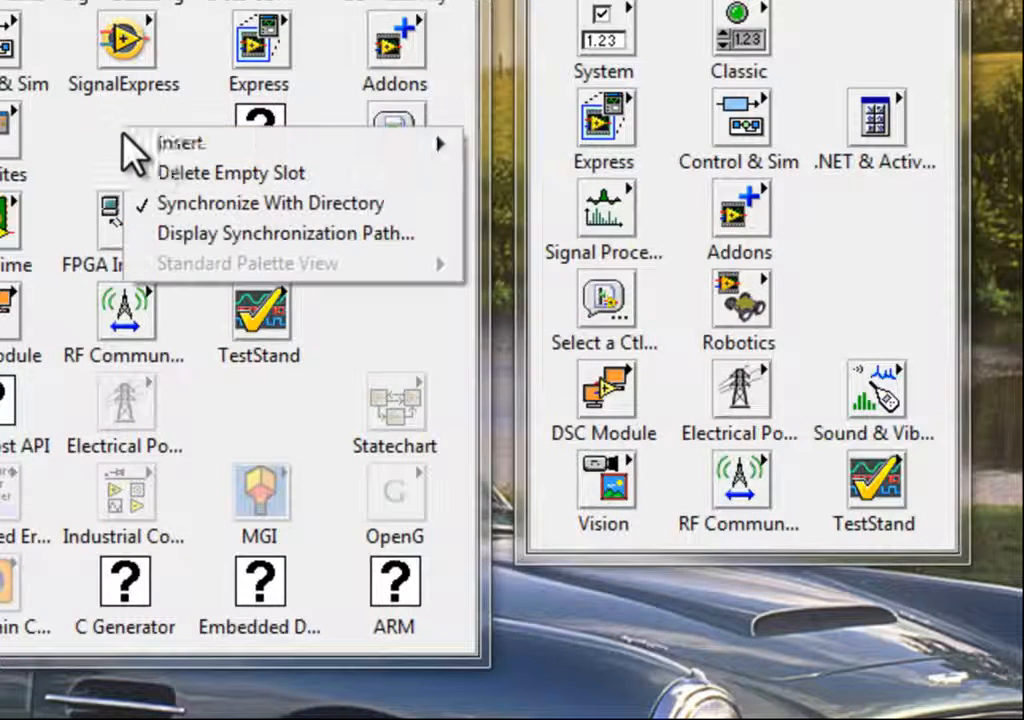
mouse_move(150, 142)
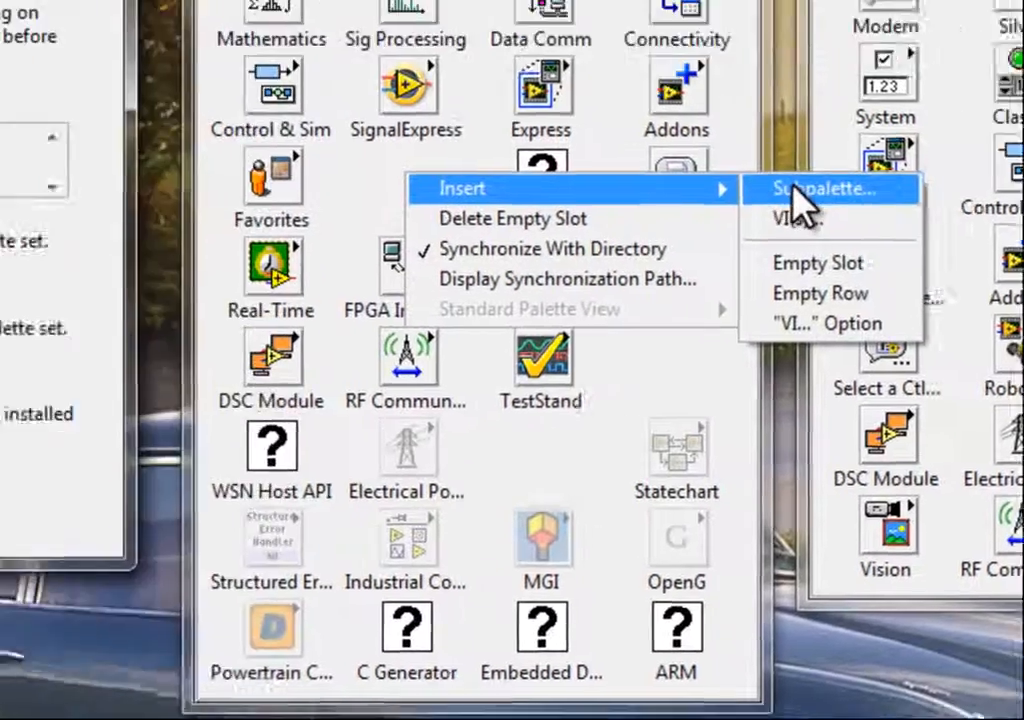
click(540, 143)
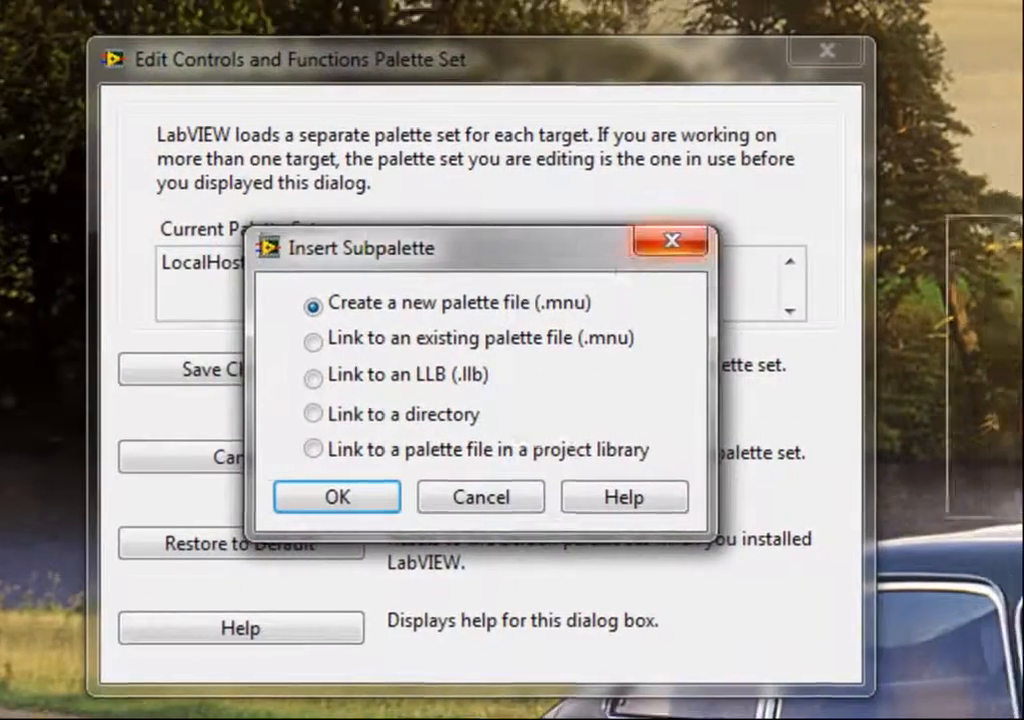
drag(548, 245, 1023, 226)
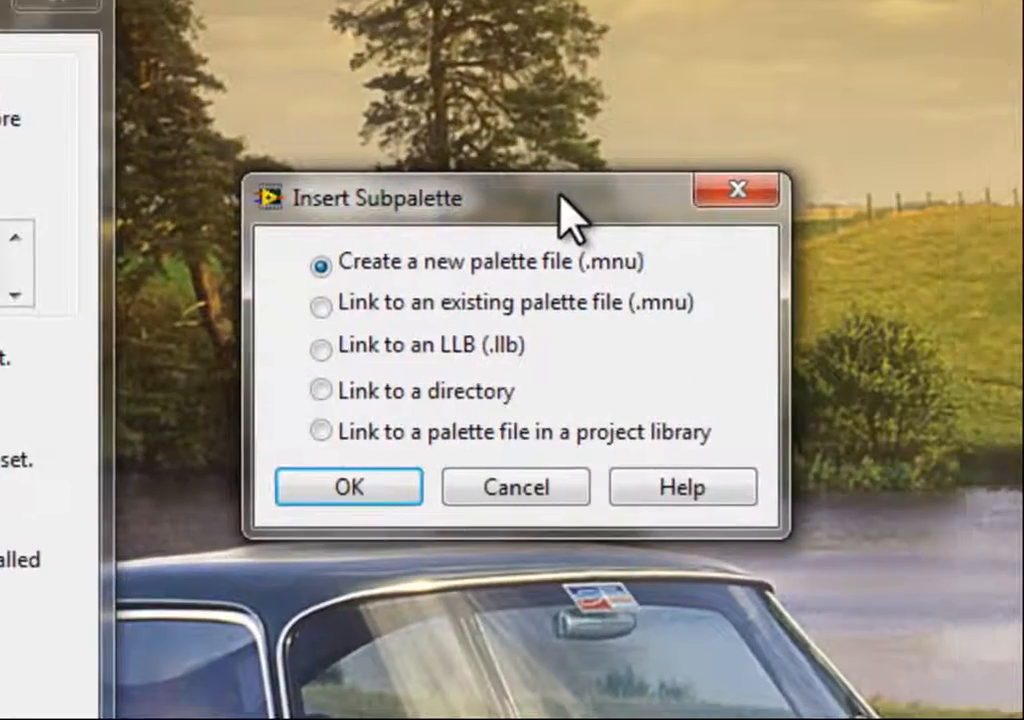
click(434, 395)
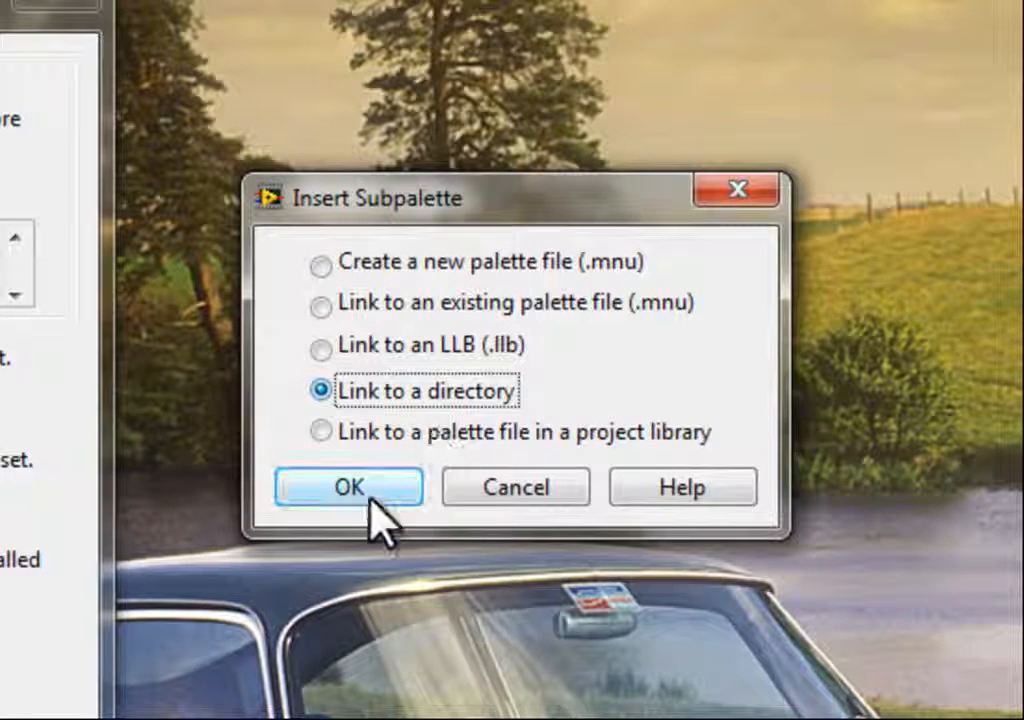
click(371, 489)
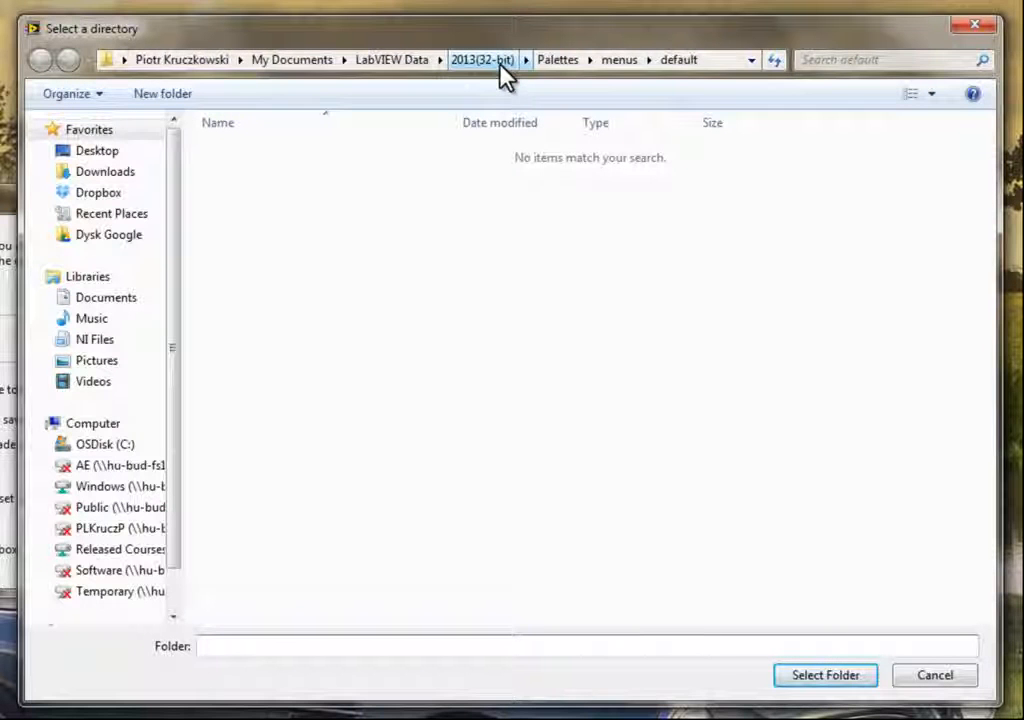
- Select the LabVIEW 2013 user.lib\_MyTemplates folder as the new subpalette's linked directory
click(122, 452)
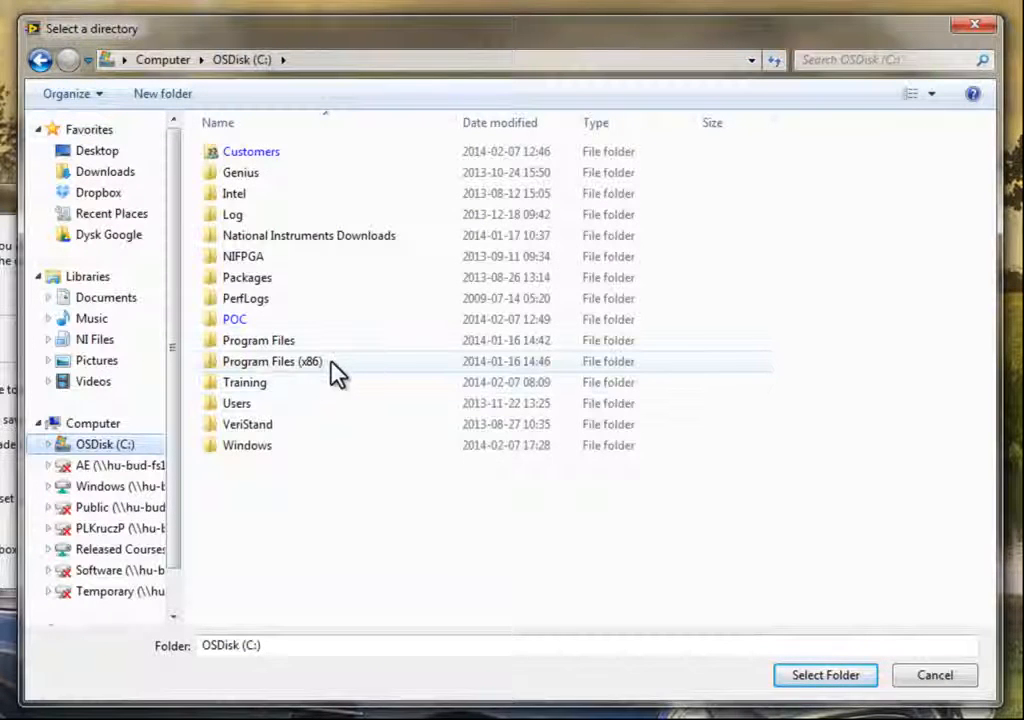
double_click(337, 366)
click(324, 368)
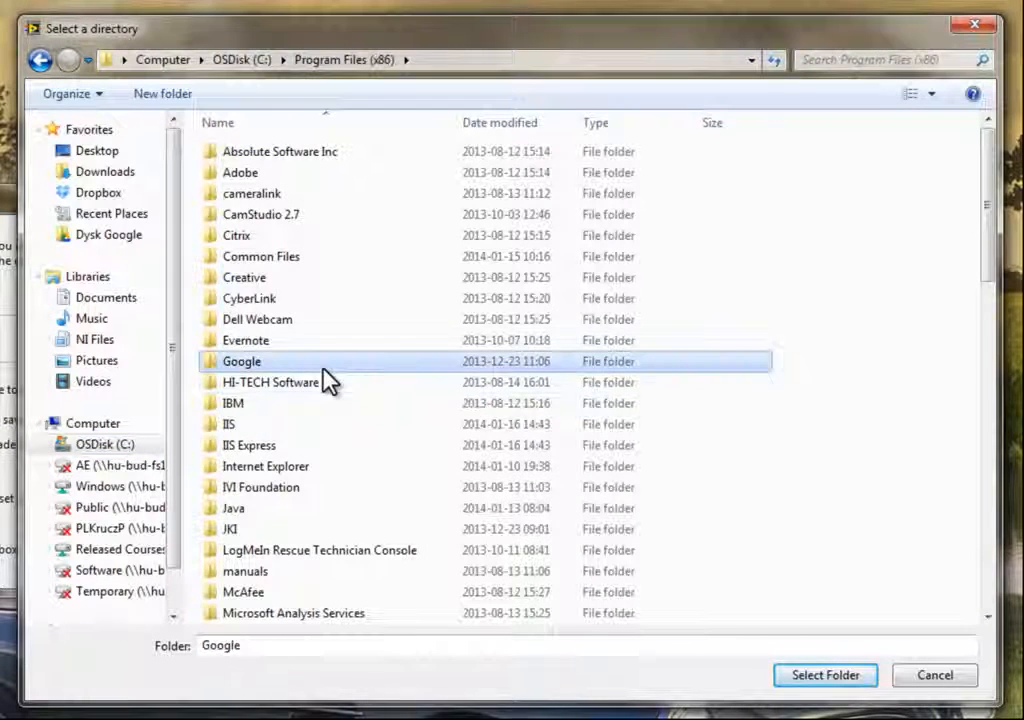
key(n)
key(Return)
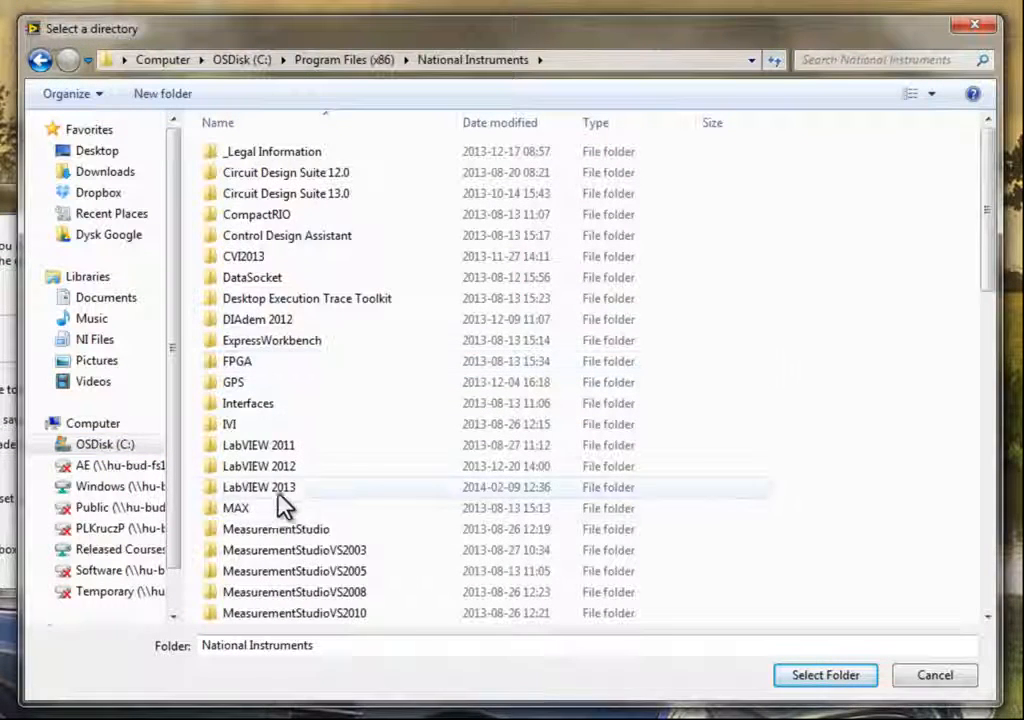
double_click(279, 492)
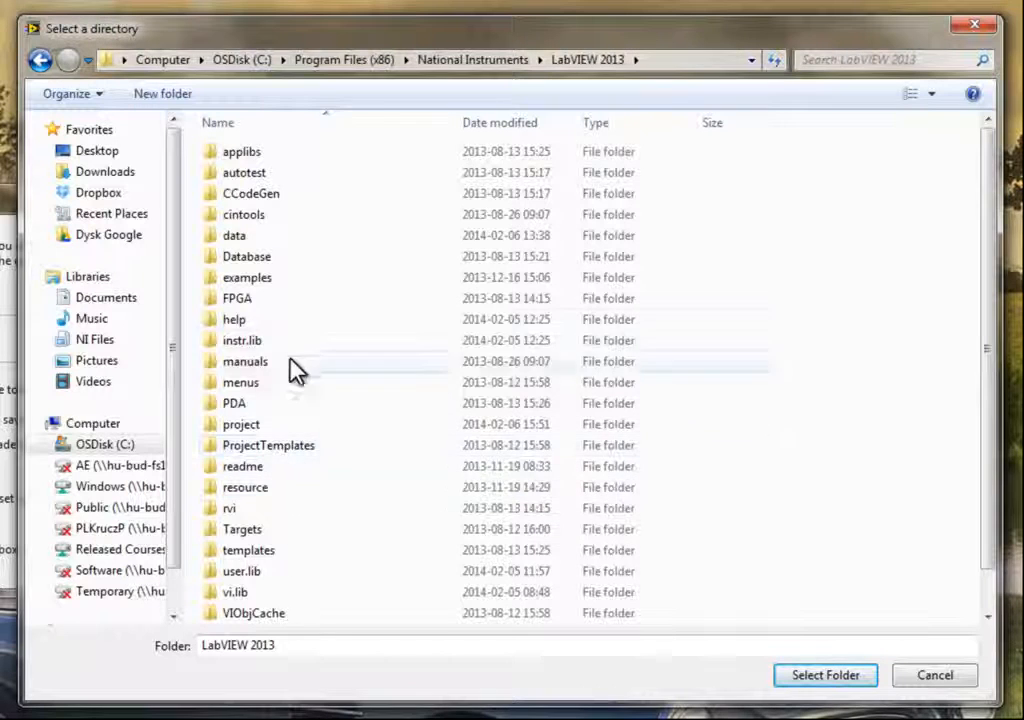
scroll(279, 460, down, 1)
click(256, 533)
double_click(256, 533)
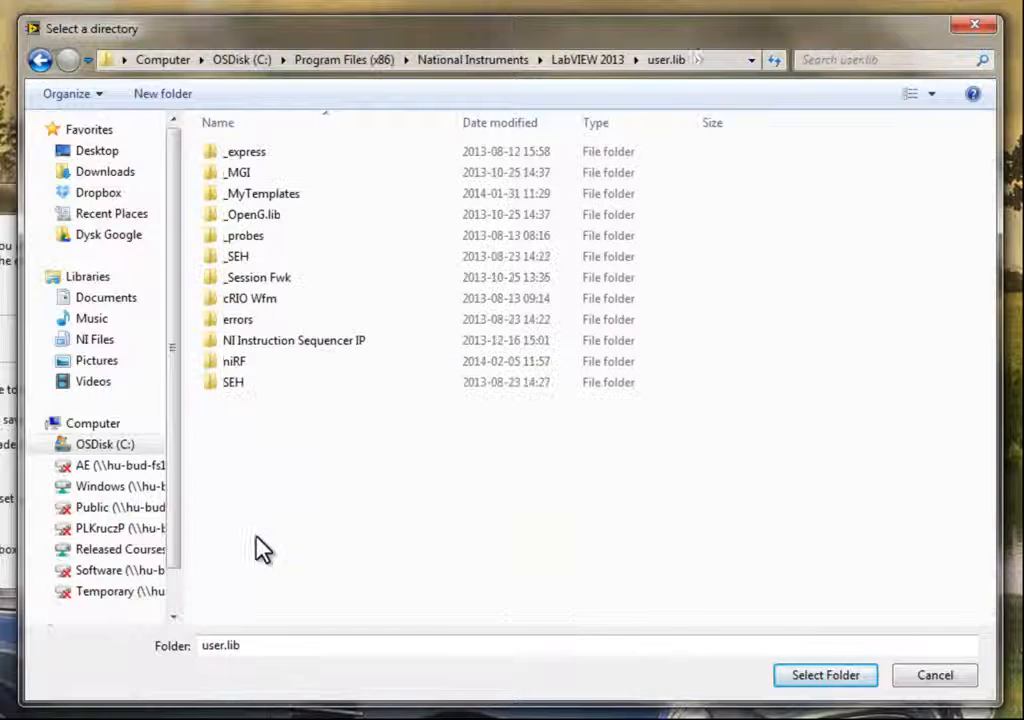
click(288, 201)
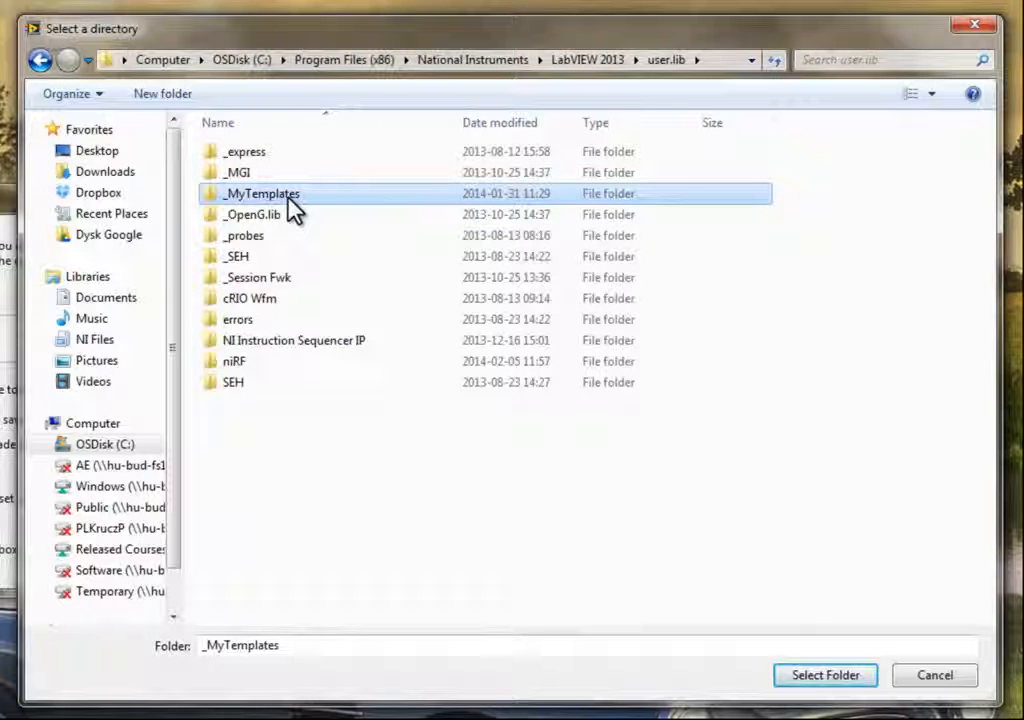
click(806, 682)
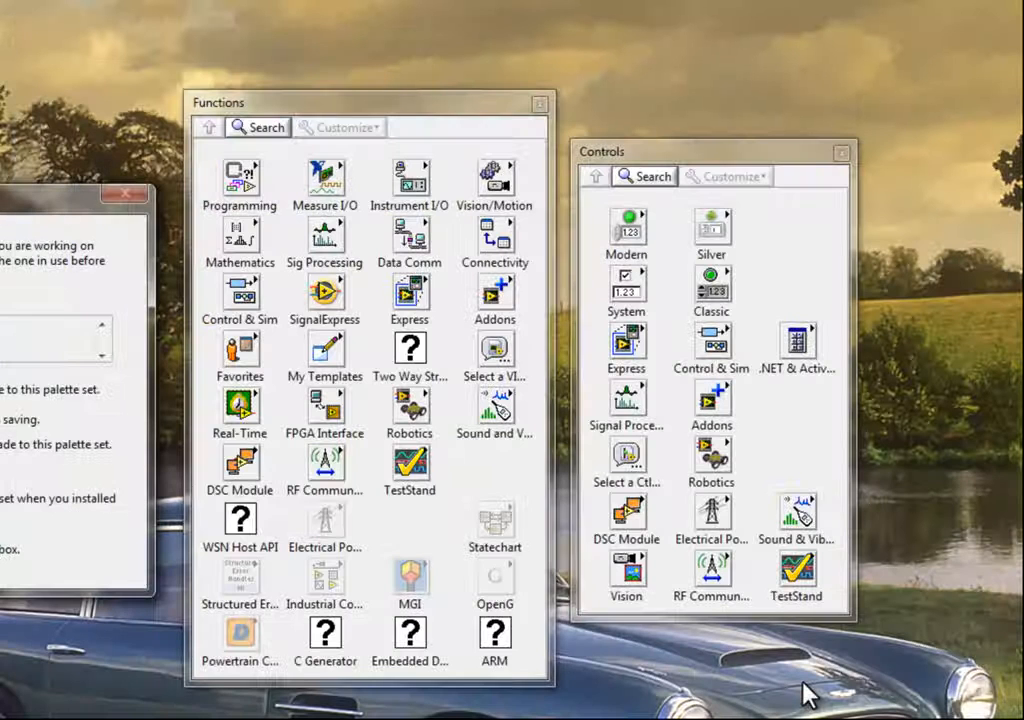
- Open the Utility subpalette icon editor inside My Templates and clear its existing icon
click(333, 360)
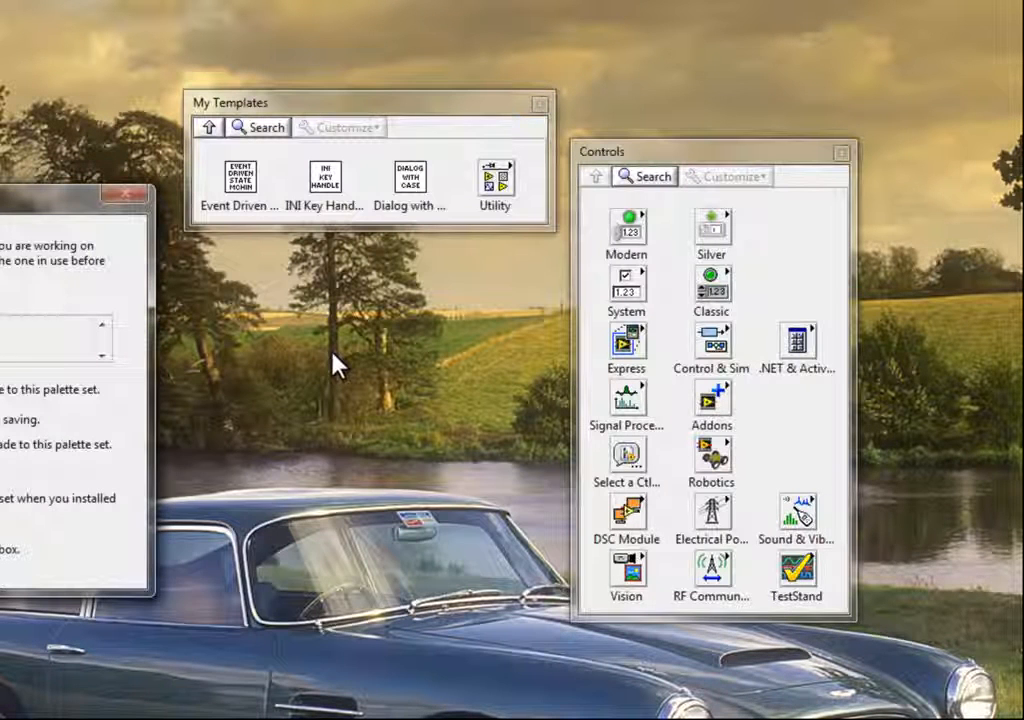
right_click(497, 193)
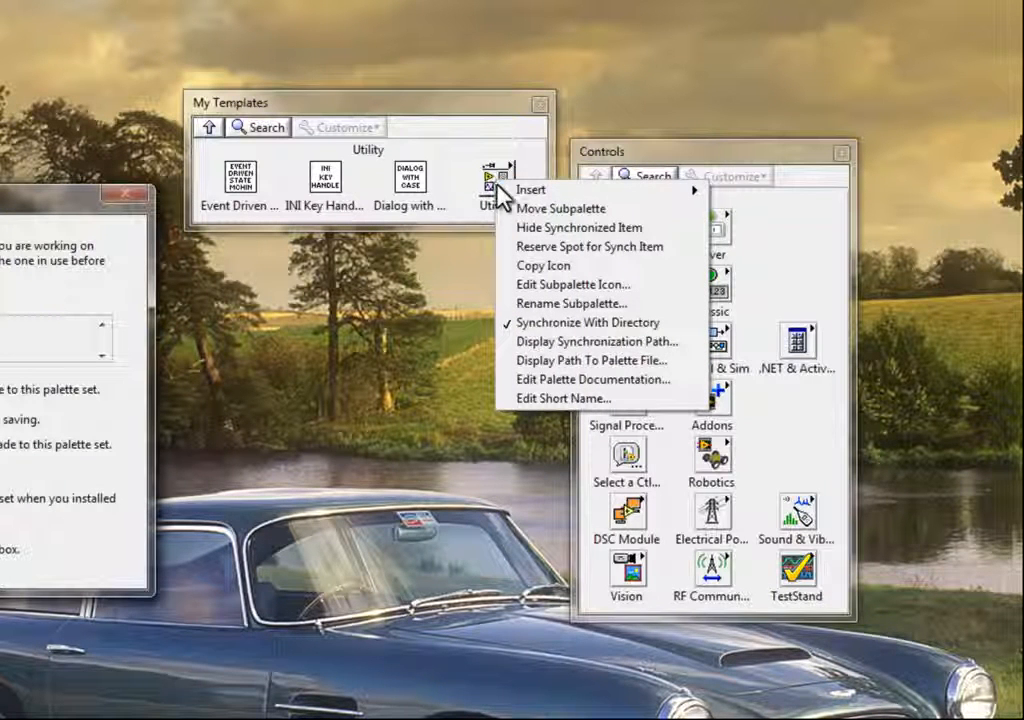
click(566, 288)
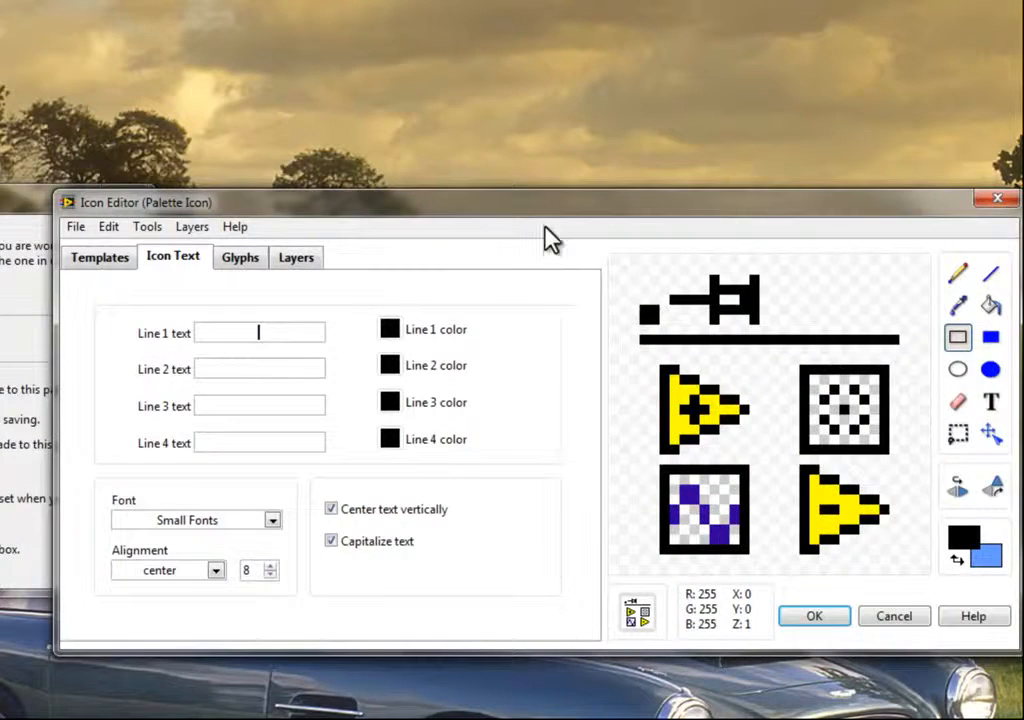
drag(544, 203, 412, 79)
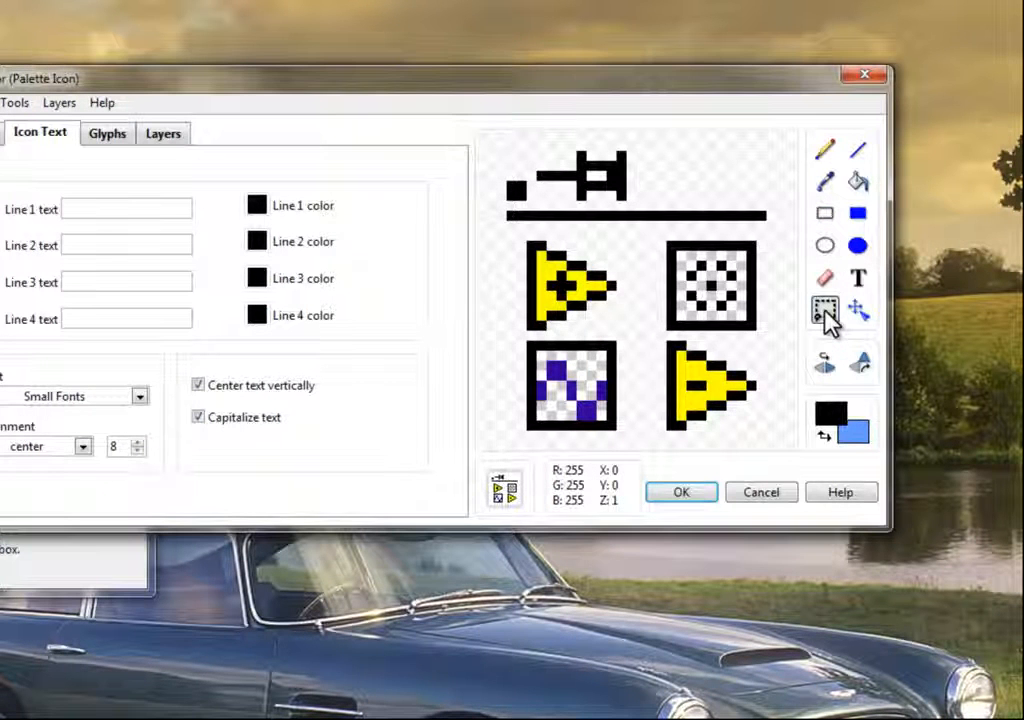
double_click(825, 312)
key(Delete)
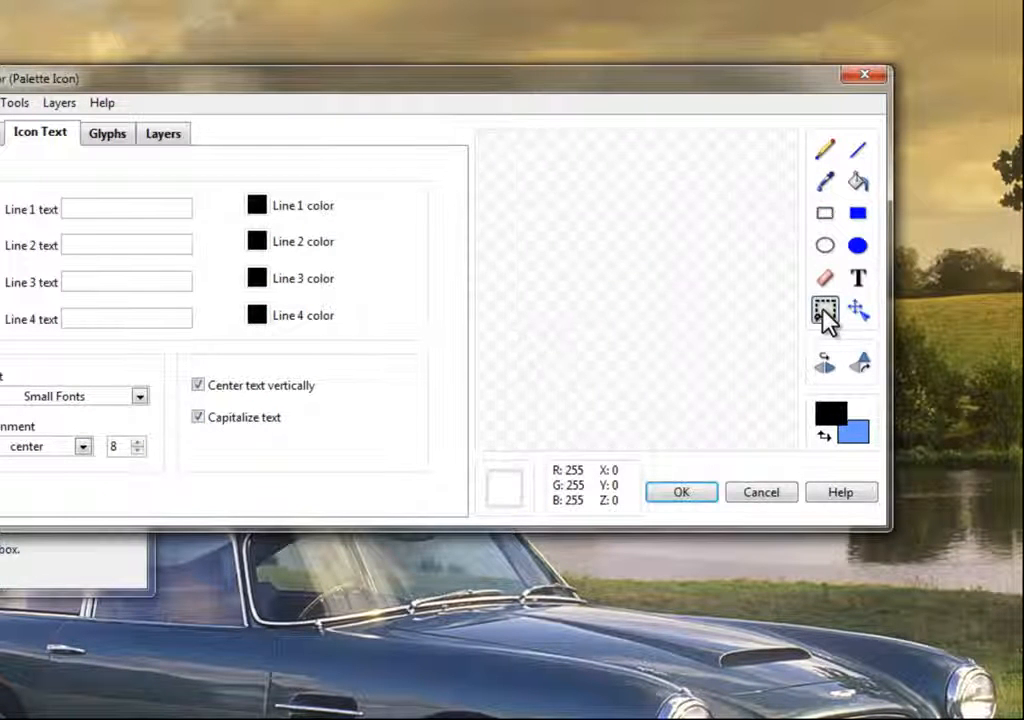
- Place the wait watch glyph on the Utility subpalette icon and apply it
click(108, 136)
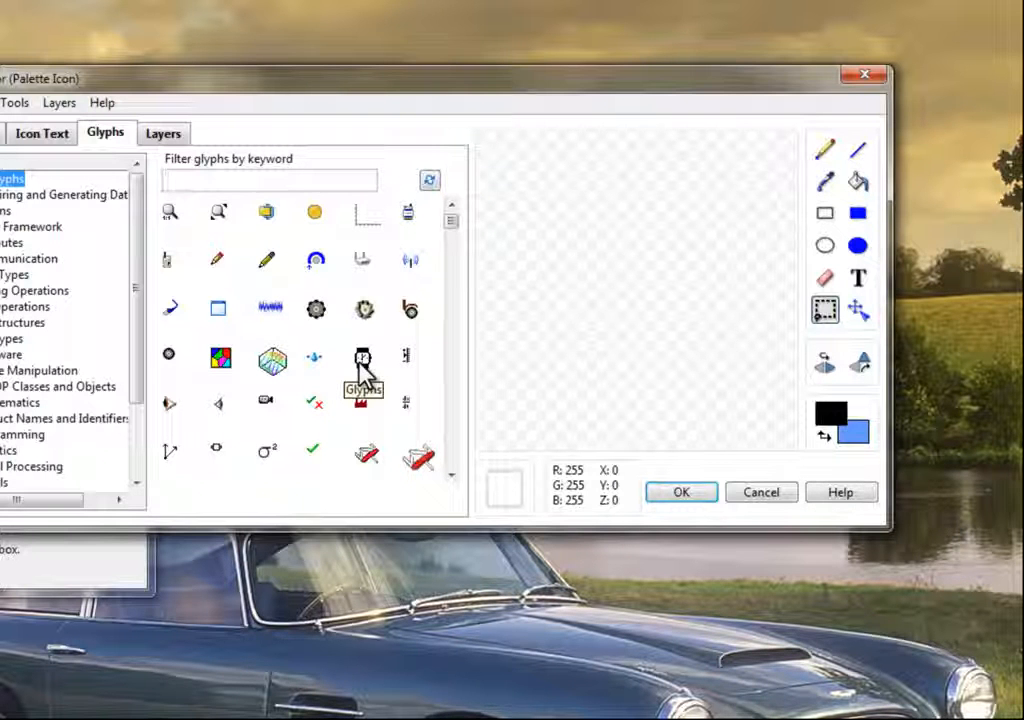
drag(360, 366, 650, 285)
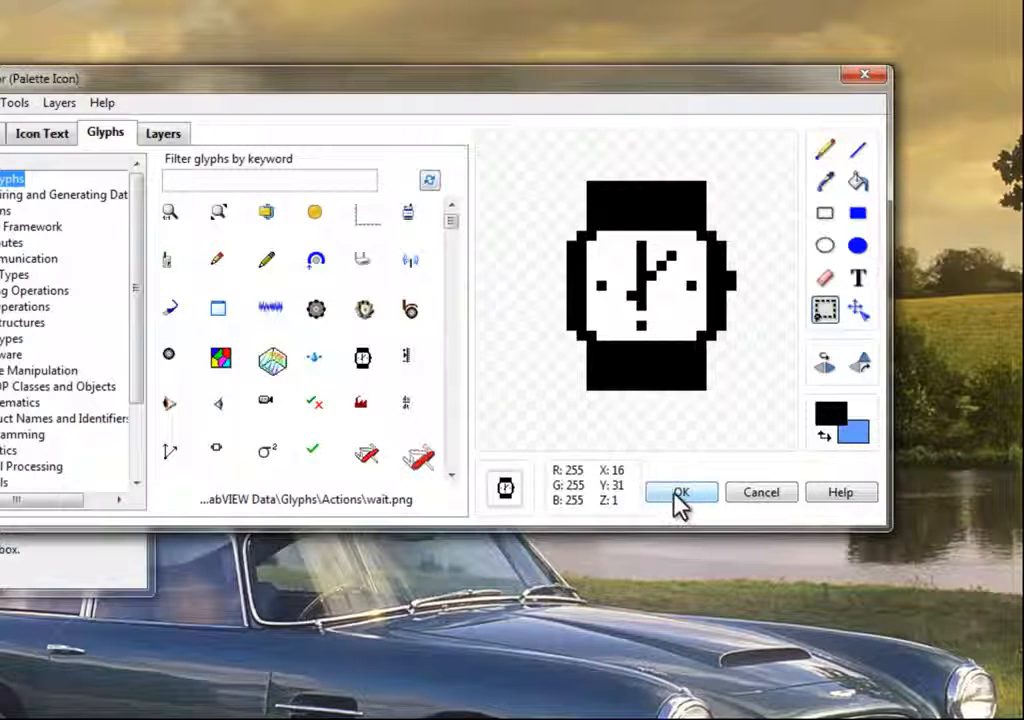
click(679, 493)
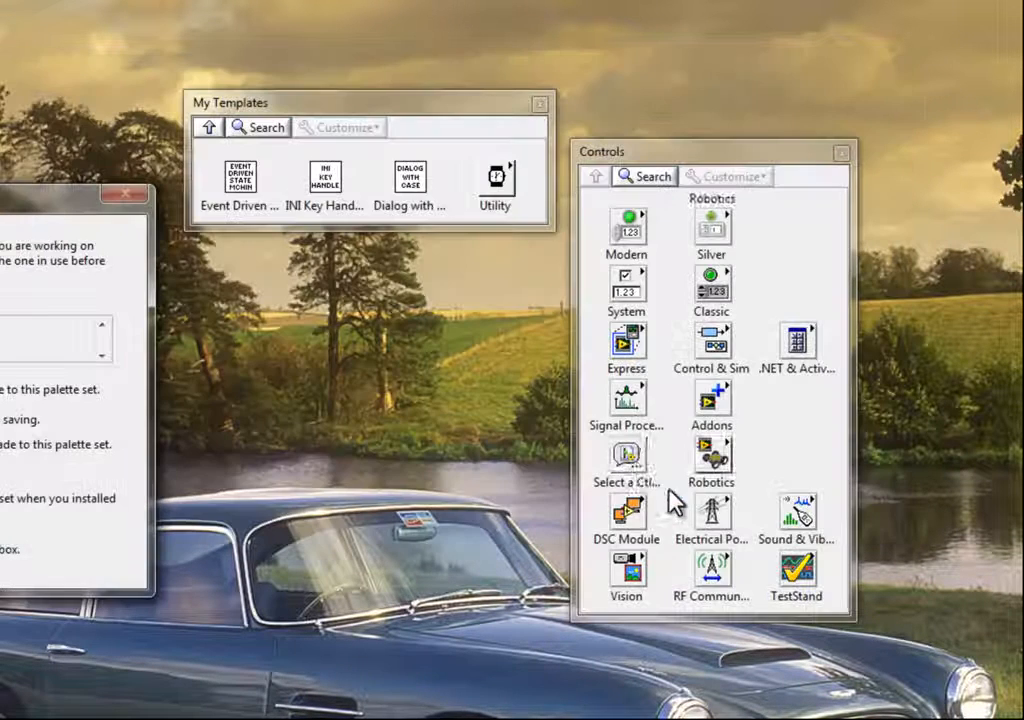
- Open the Utility subpalette to check its contents, then navigate back up to the My Templates palette
click(497, 185)
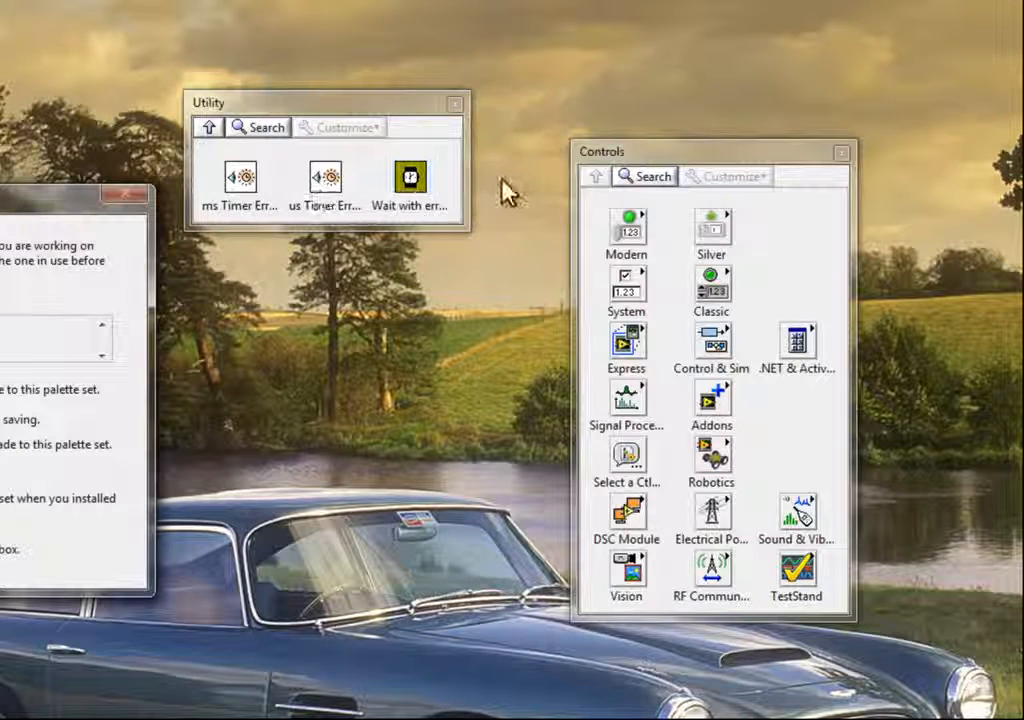
click(209, 129)
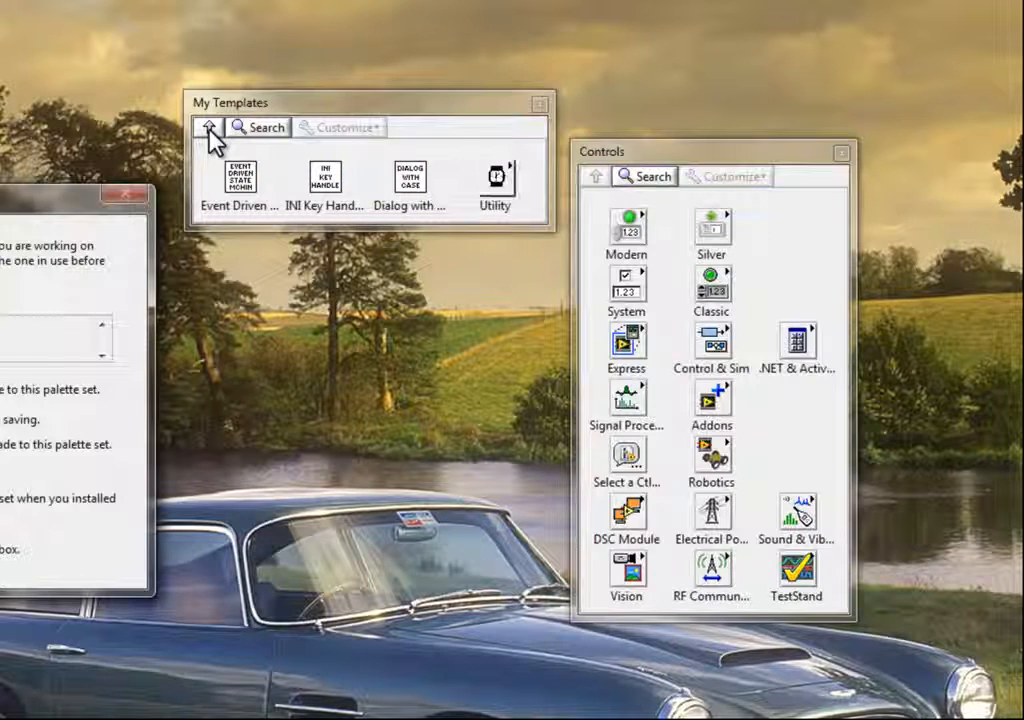
click(209, 129)
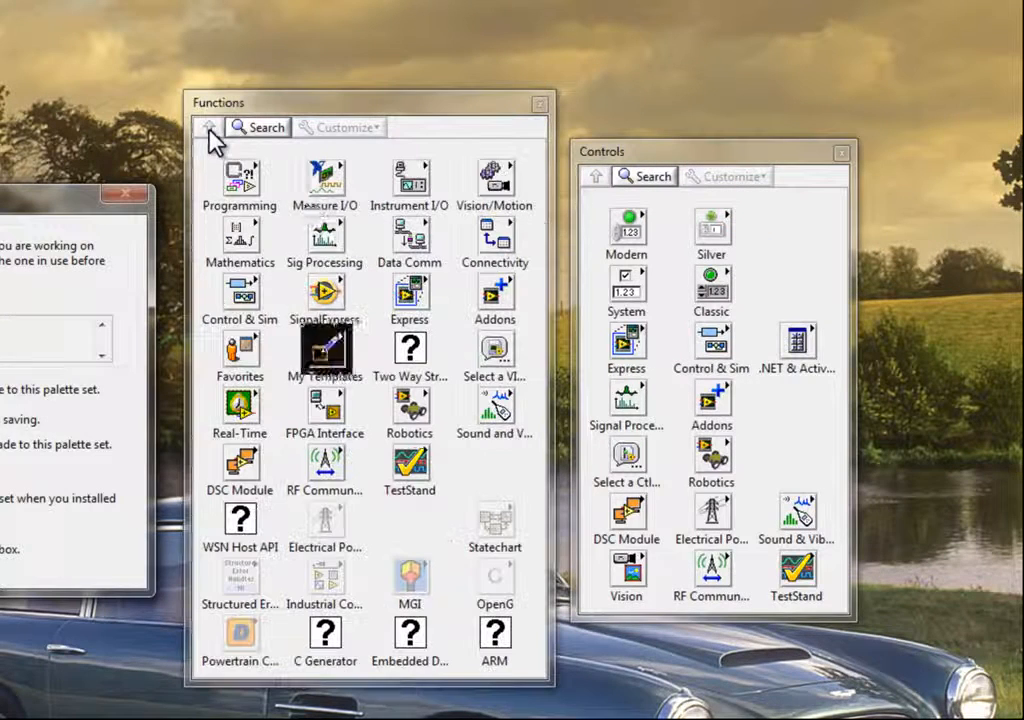
click(328, 350)
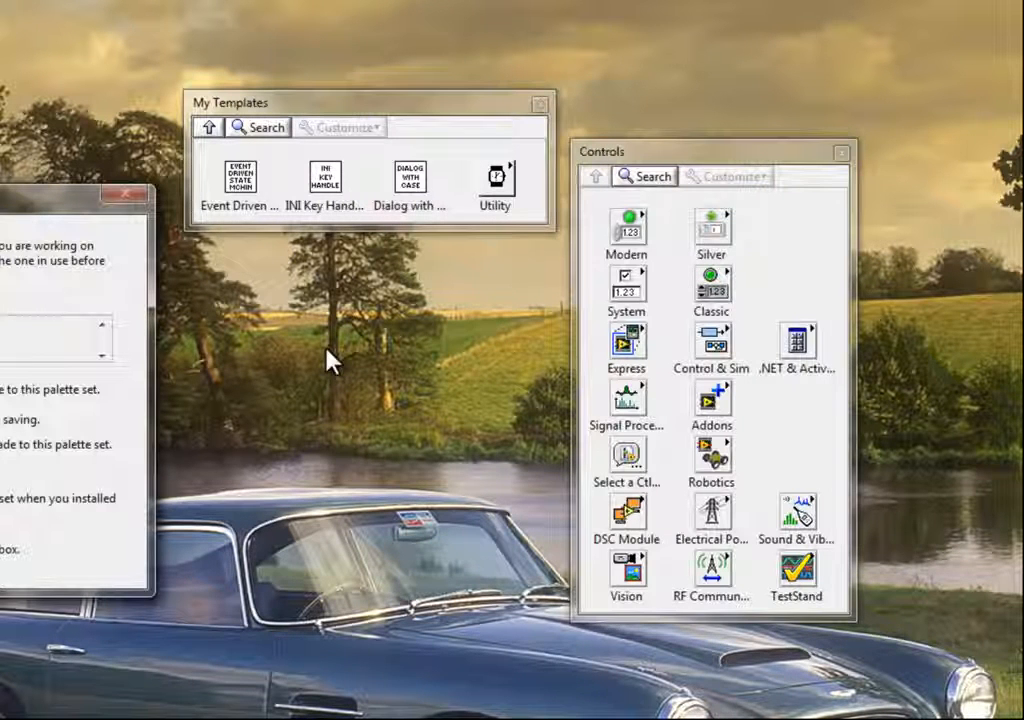
- Turn off the Place VI Contents option for the INI Key Handler item in My Templates
right_click(244, 193)
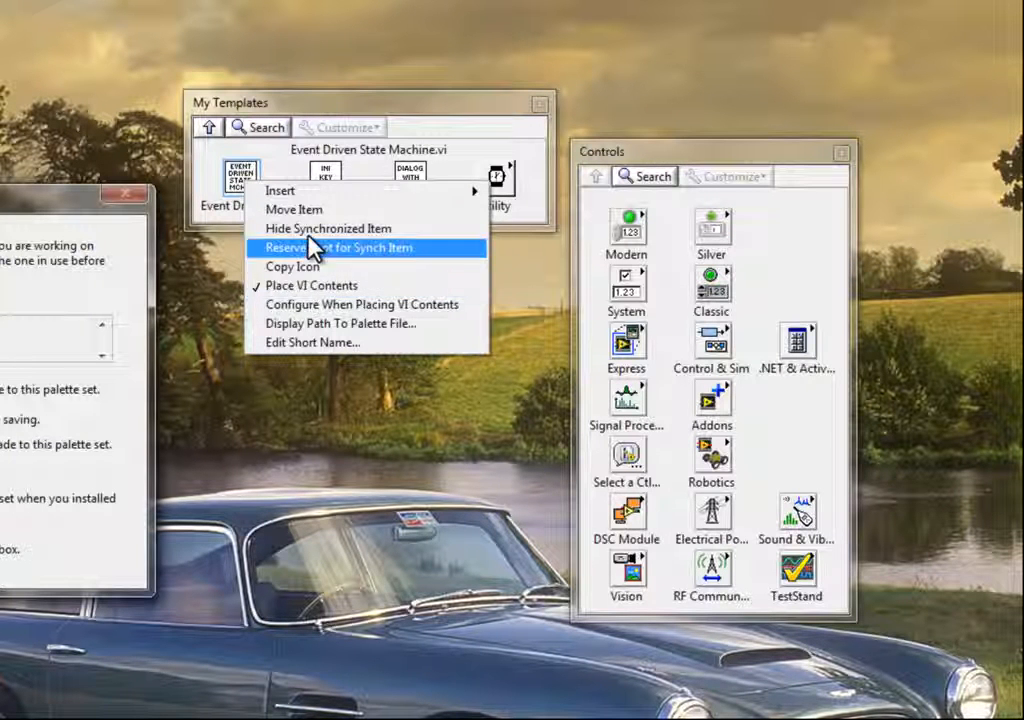
click(330, 174)
right_click(326, 182)
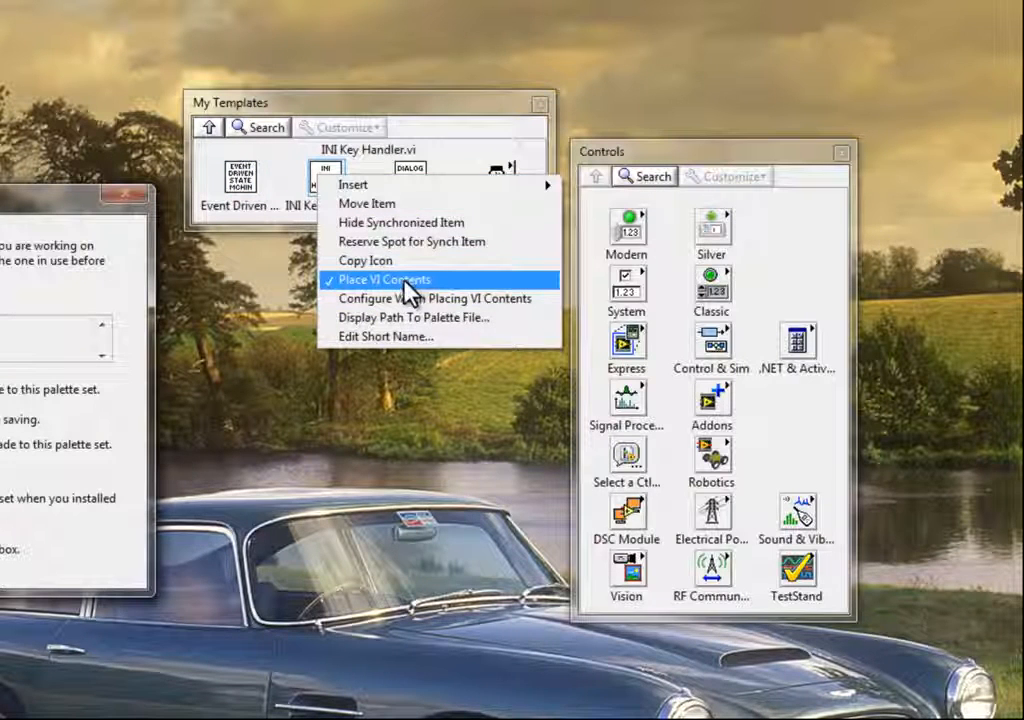
click(420, 141)
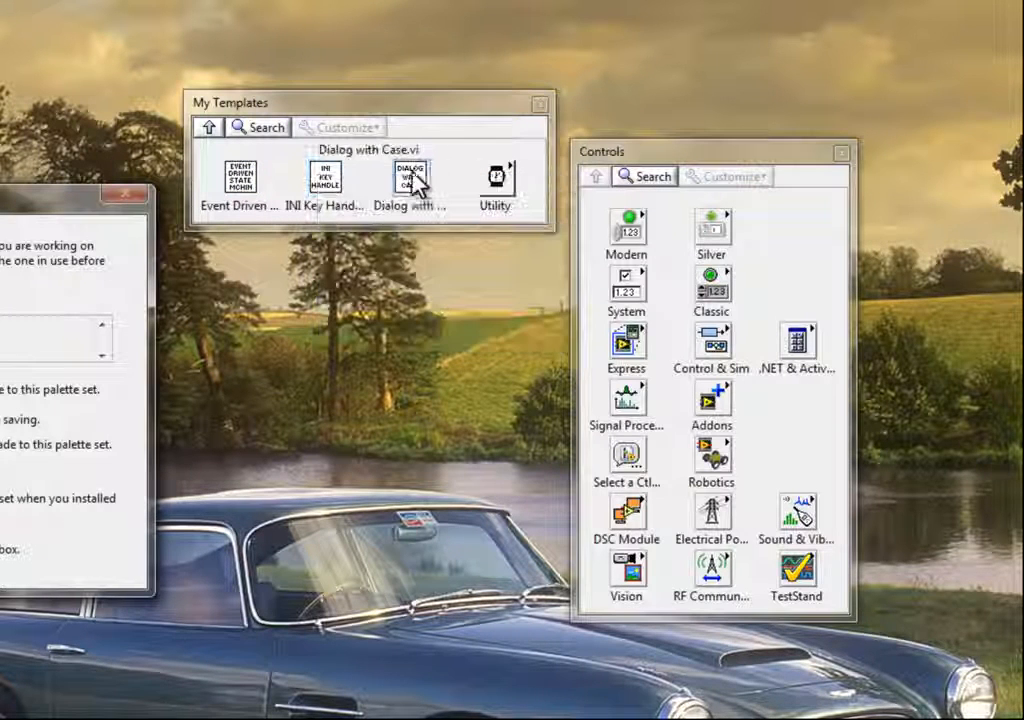
right_click(330, 175)
click(415, 280)
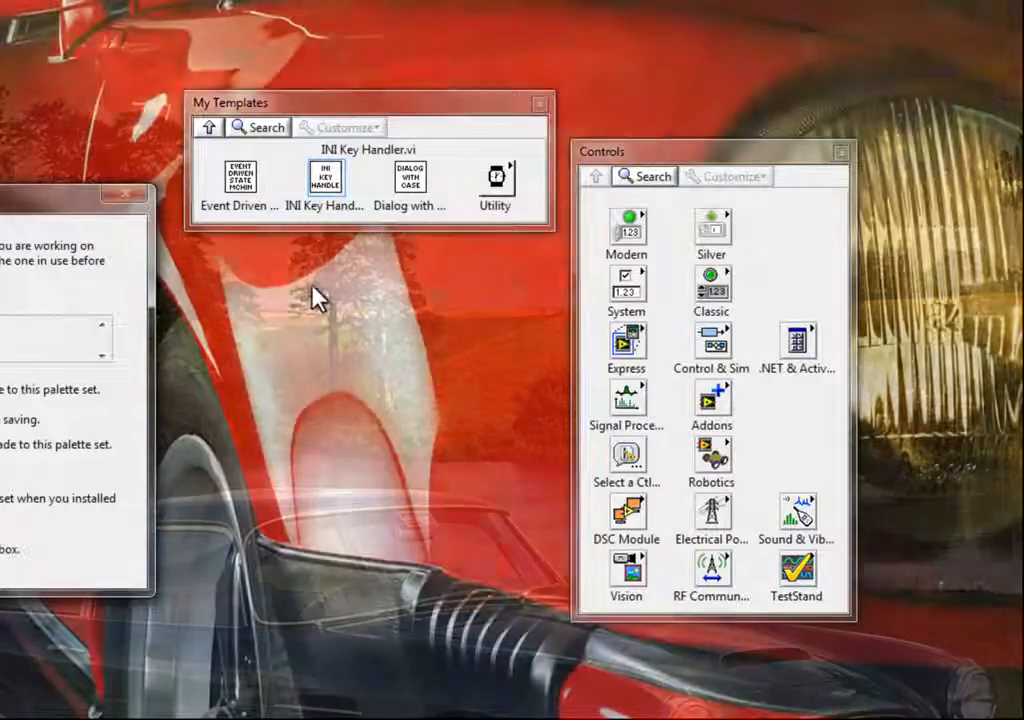
- Save the edited palette set, reviewing the Preview Palette Changes list before continuing
click(335, 320)
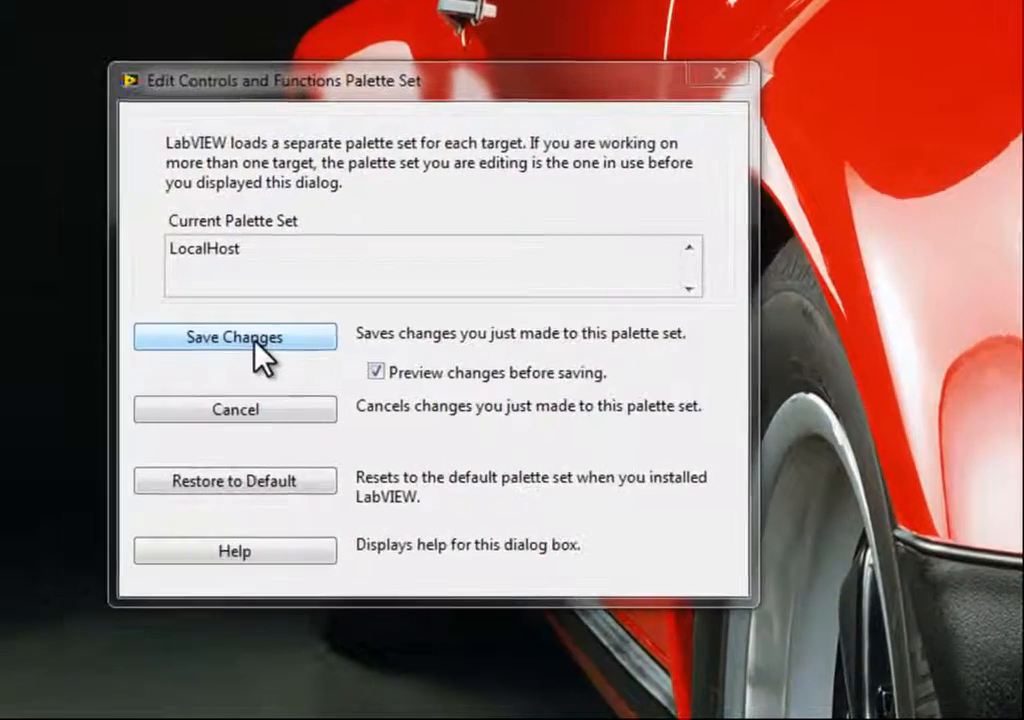
click(256, 340)
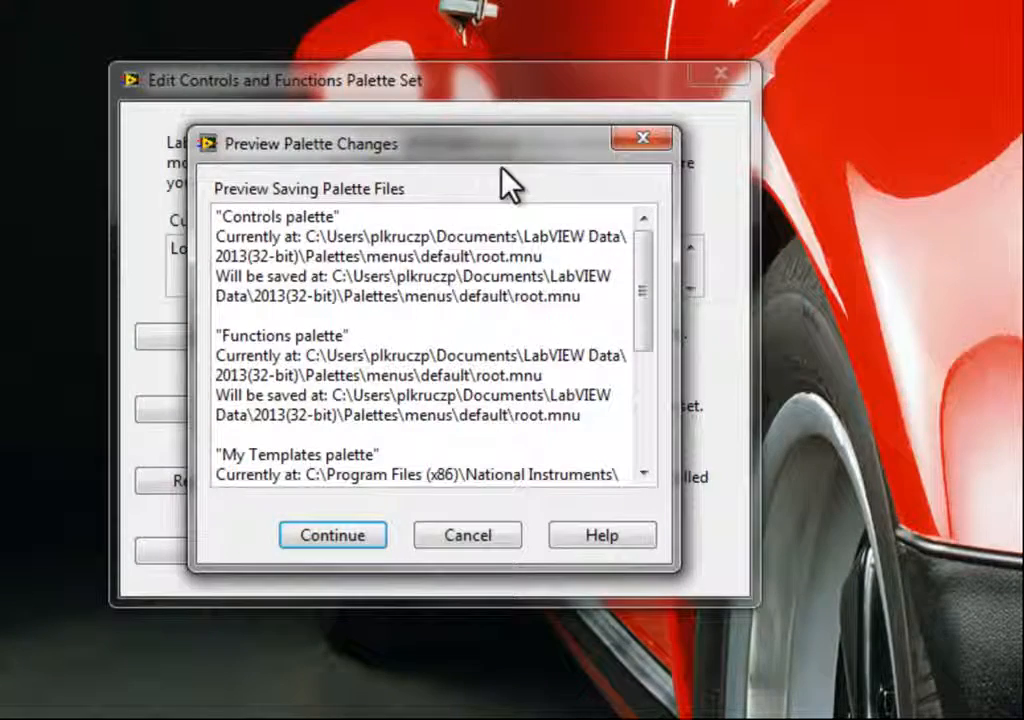
drag(572, 141, 681, 145)
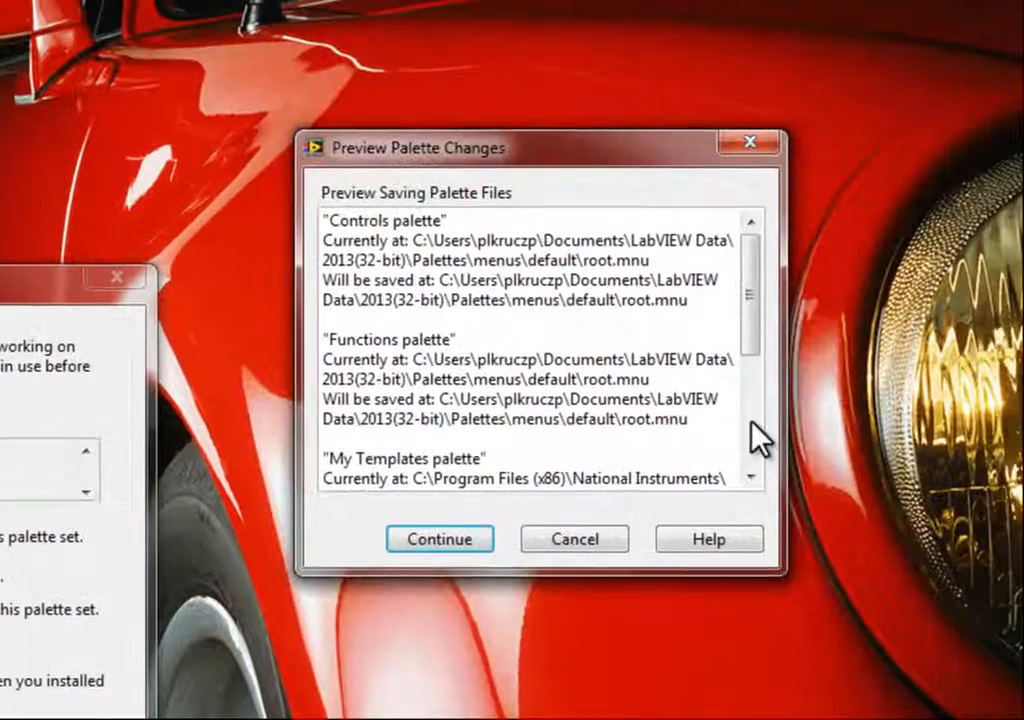
drag(754, 297, 745, 453)
click(440, 539)
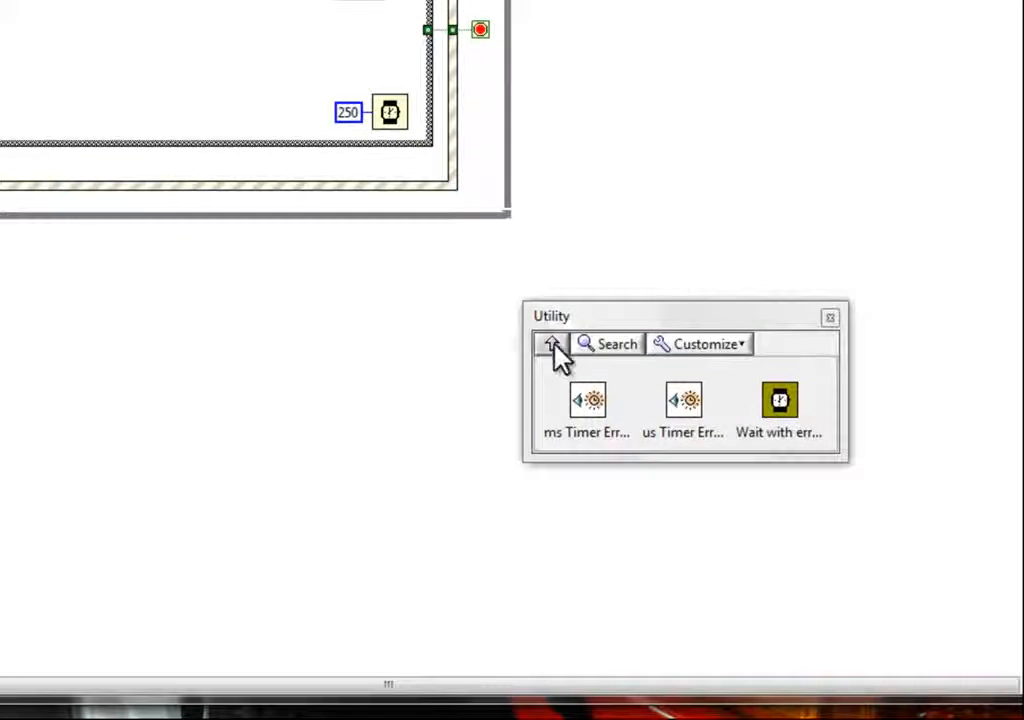
- Open My Templates from the Functions palette and drop the INI Key Handler VI onto the block diagram
click(552, 345)
click(551, 346)
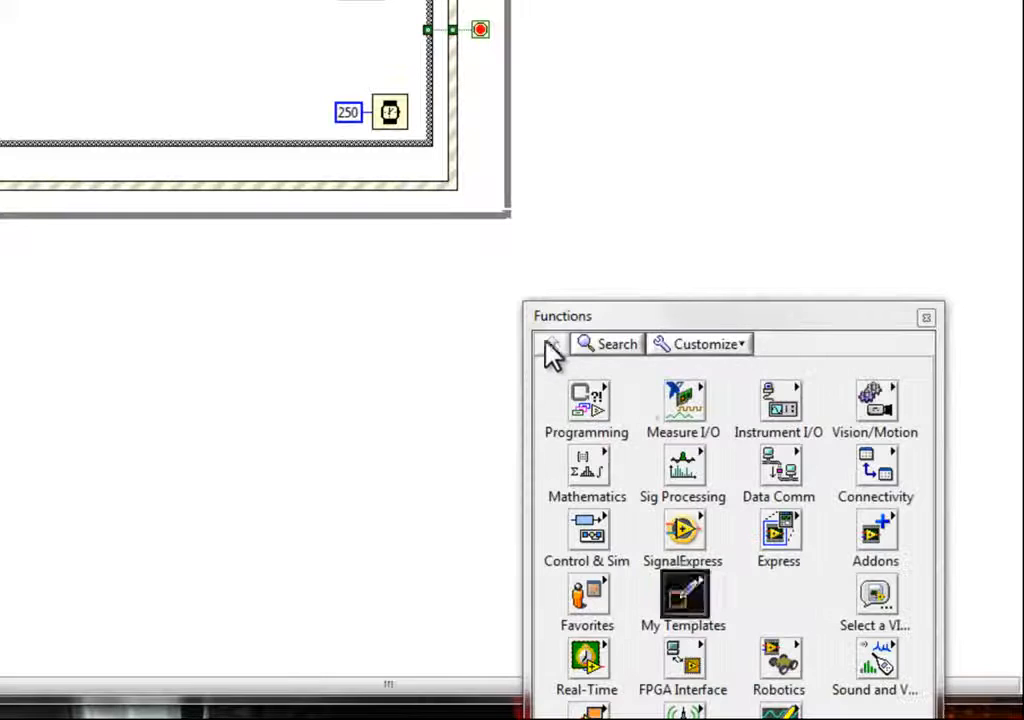
drag(725, 334, 760, 27)
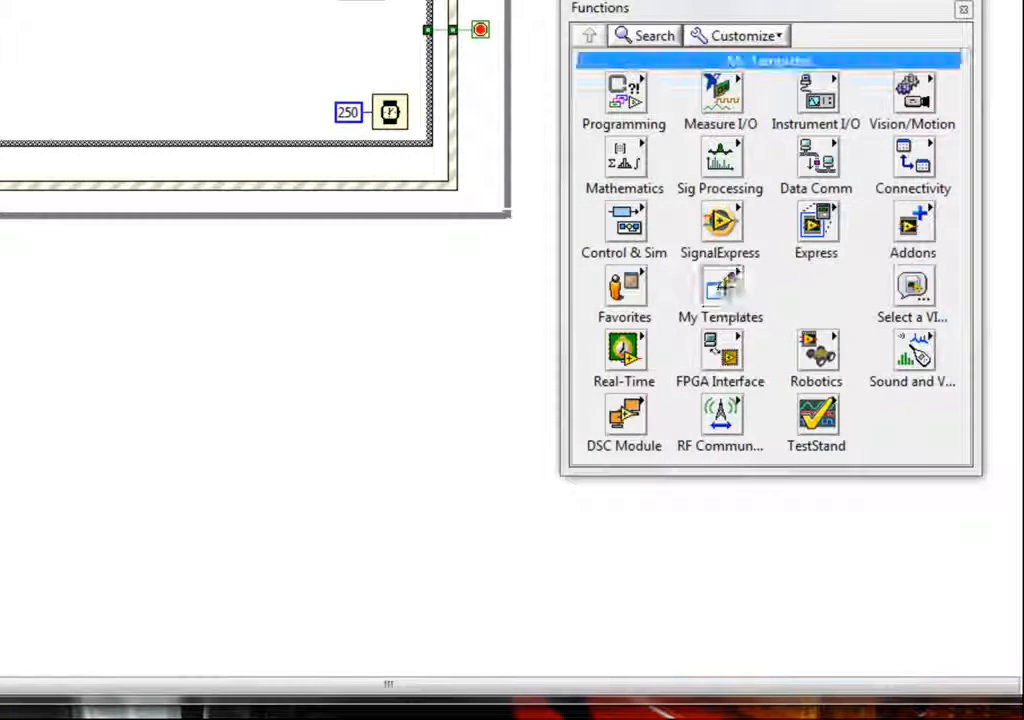
click(724, 291)
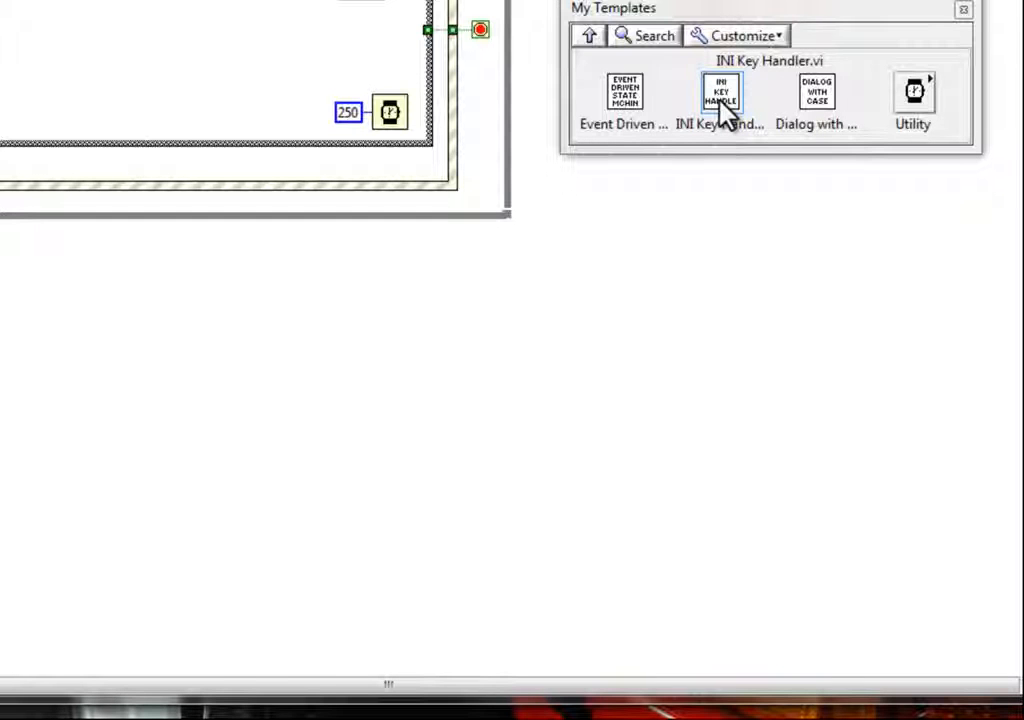
drag(722, 105, 421, 418)
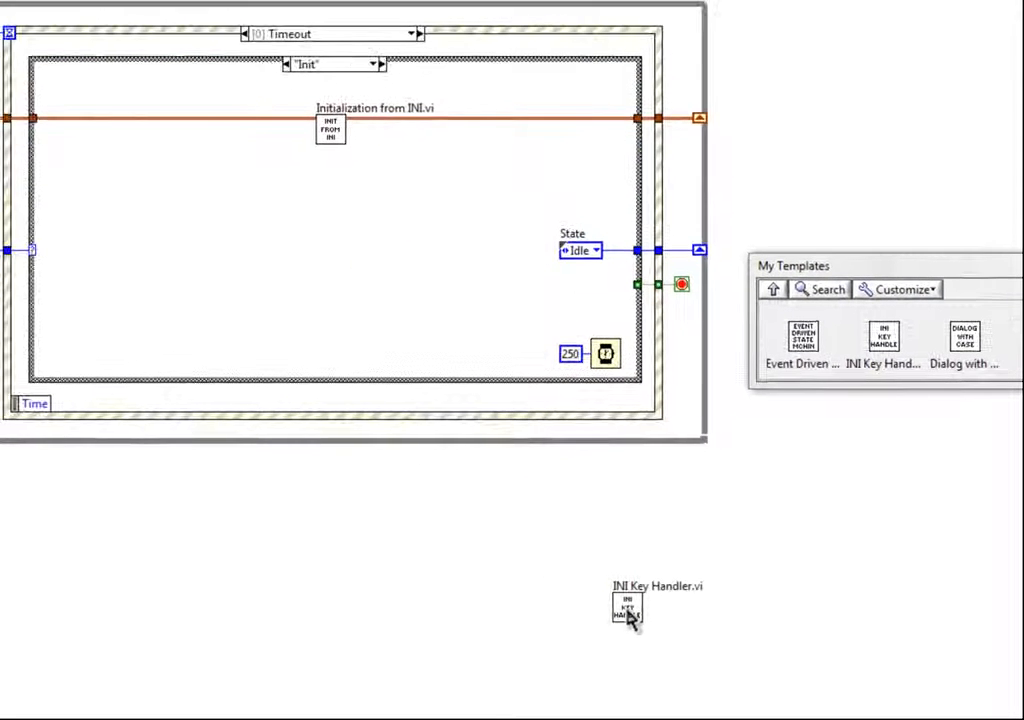
- Open the placed INI Key Handler subVI to view its block diagram, close its windows, and delete it
double_click(628, 608)
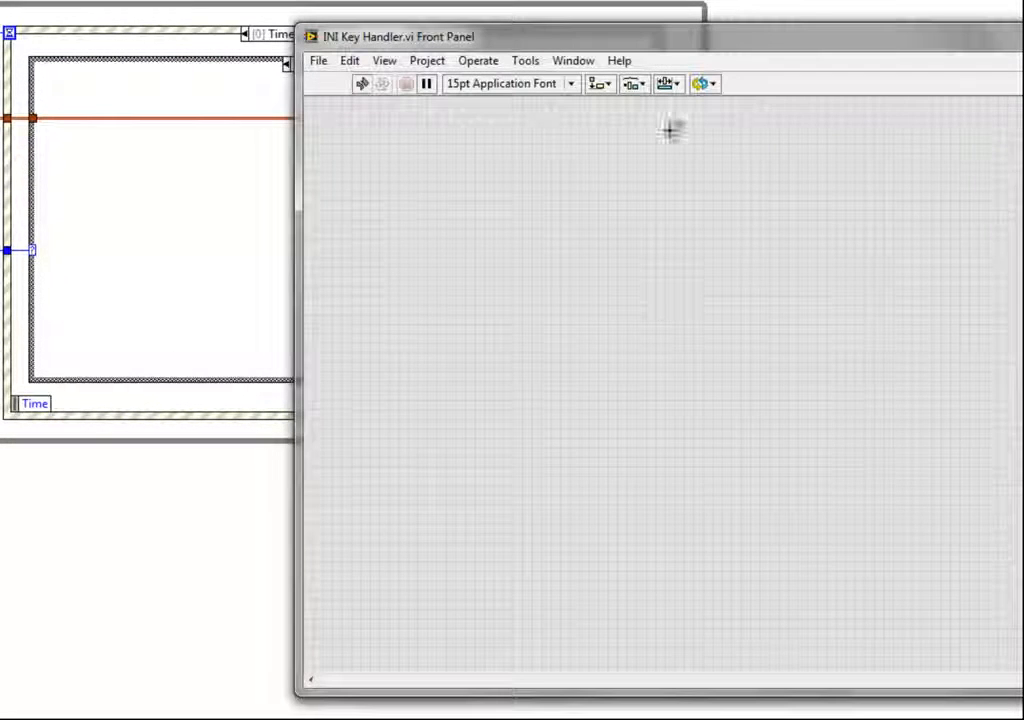
double_click(480, 44)
key(ctrl+e)
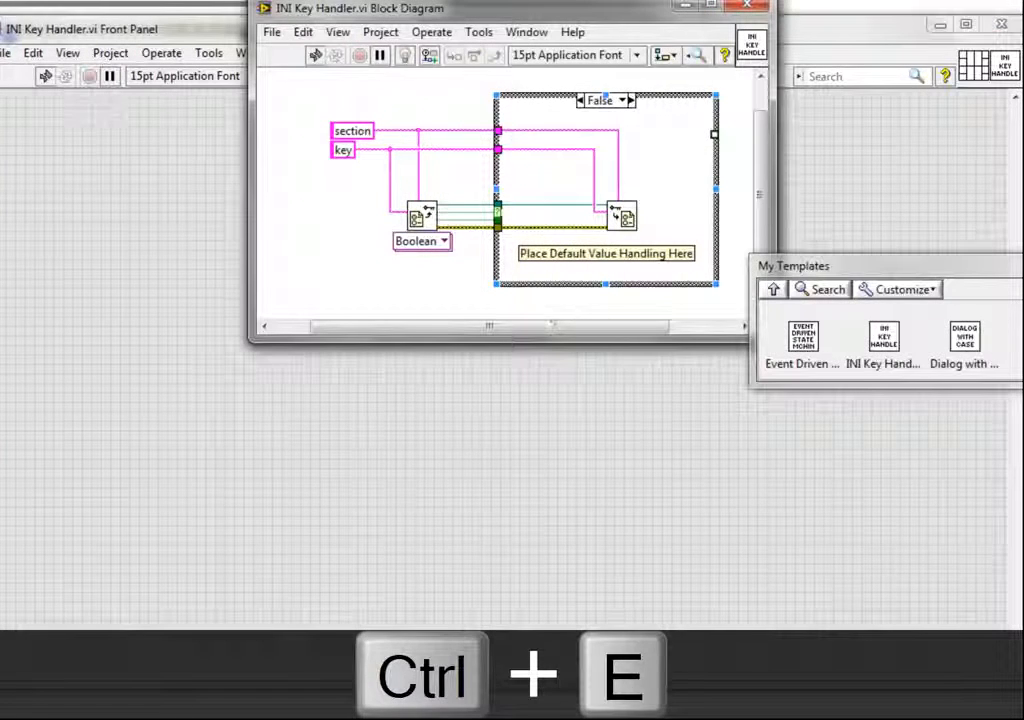
click(749, 7)
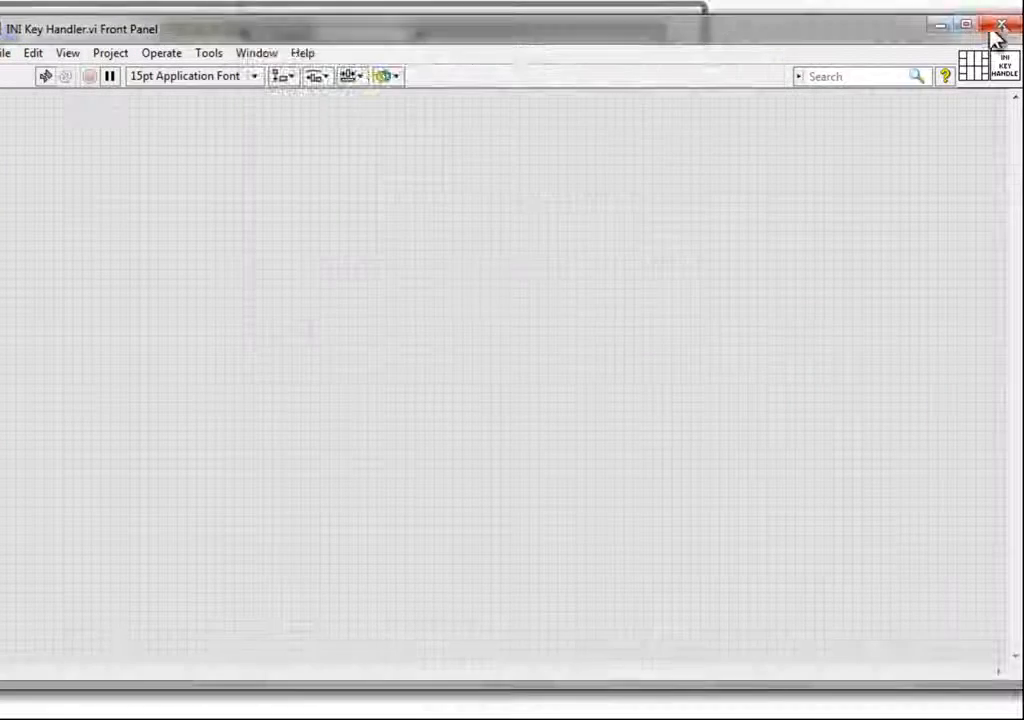
click(1000, 24)
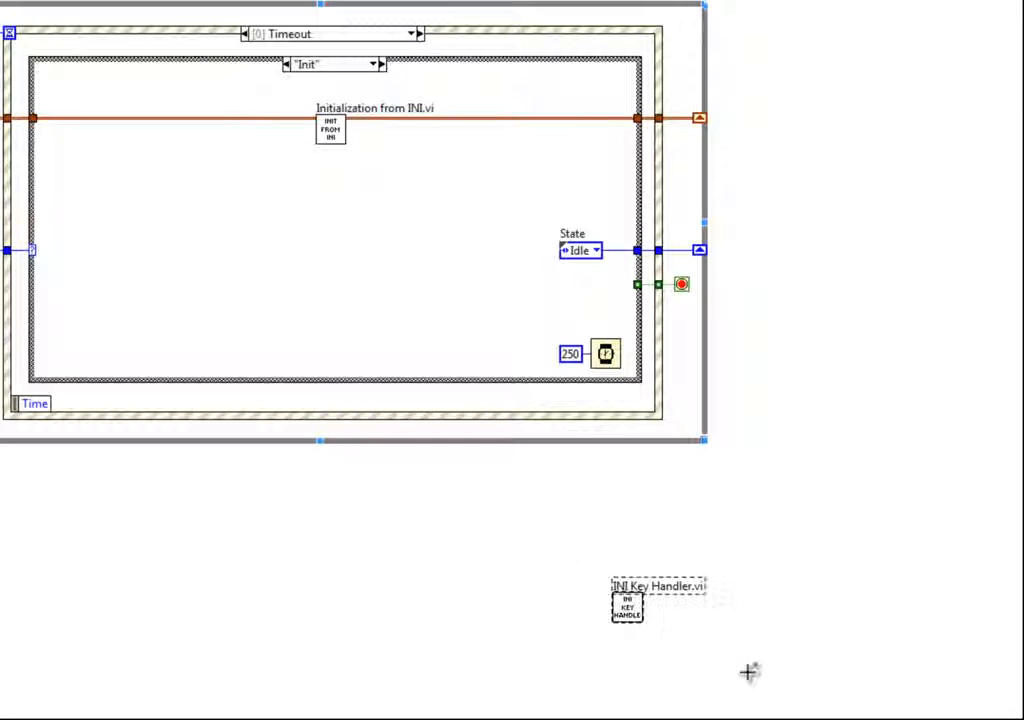
key(Delete)
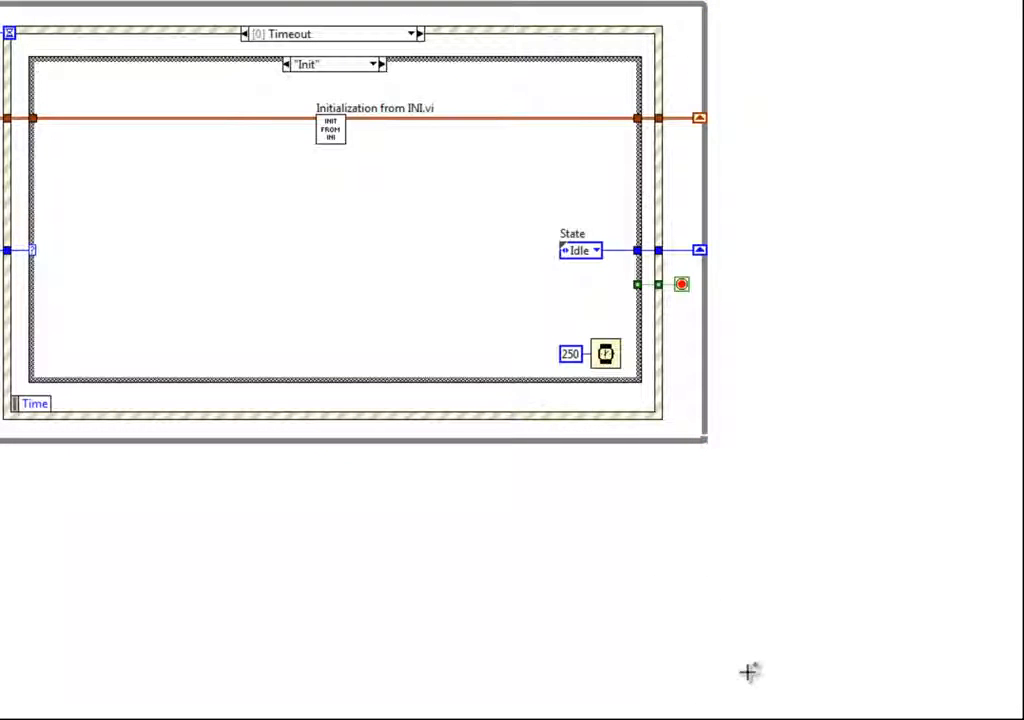